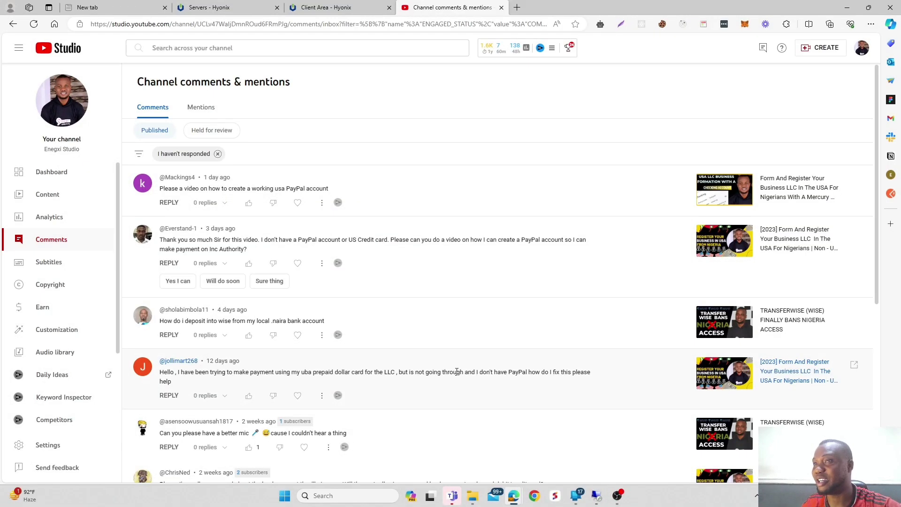
Select the full viewer comment asking how to create a working USA PayPal account.
scroll(446, 326, "down", 6)
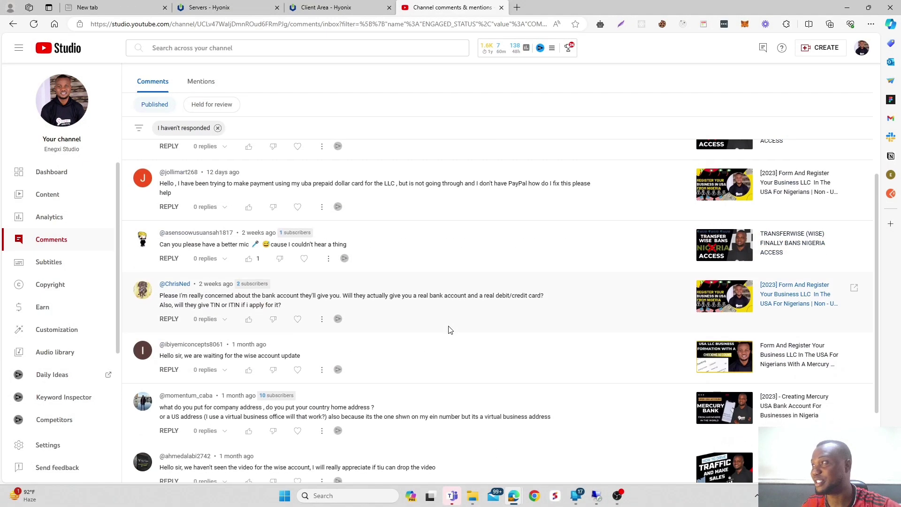
scroll(448, 330, "up", 6)
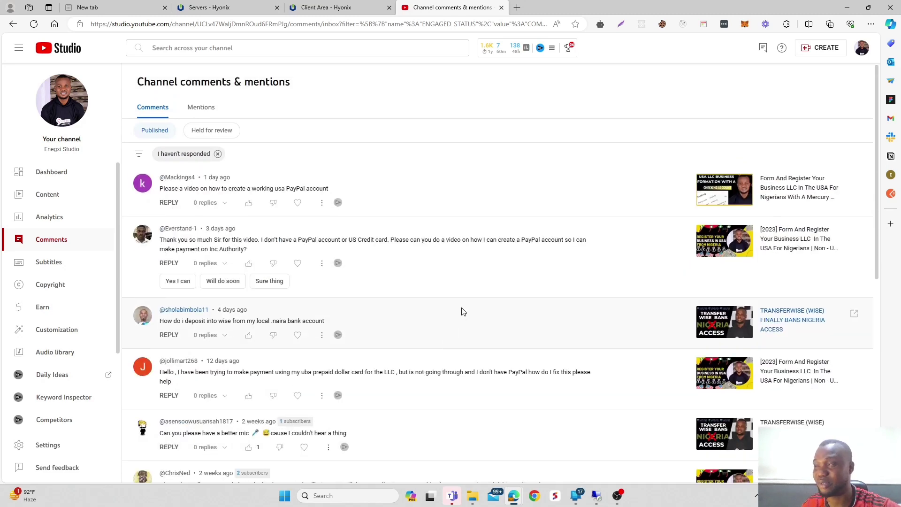
left_click_drag(167, 188, 323, 189)
left_click(322, 187)
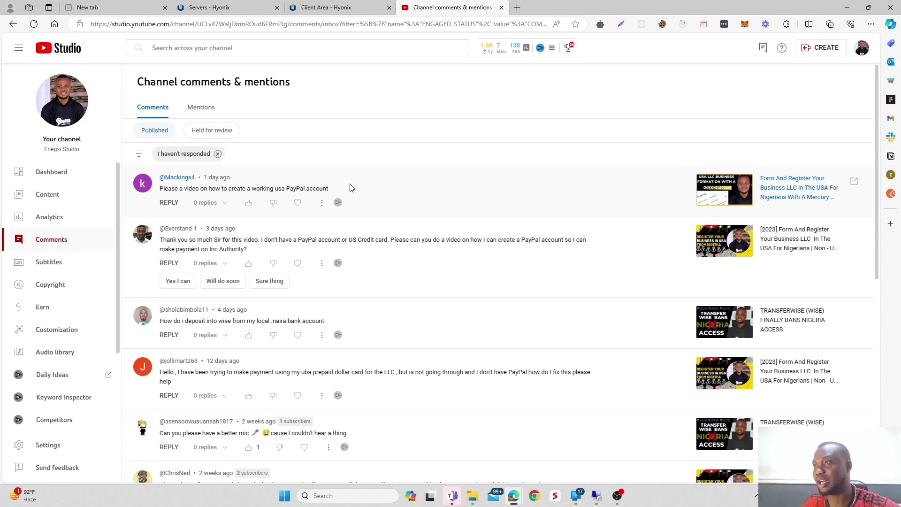
left_click_drag(208, 201, 162, 191)
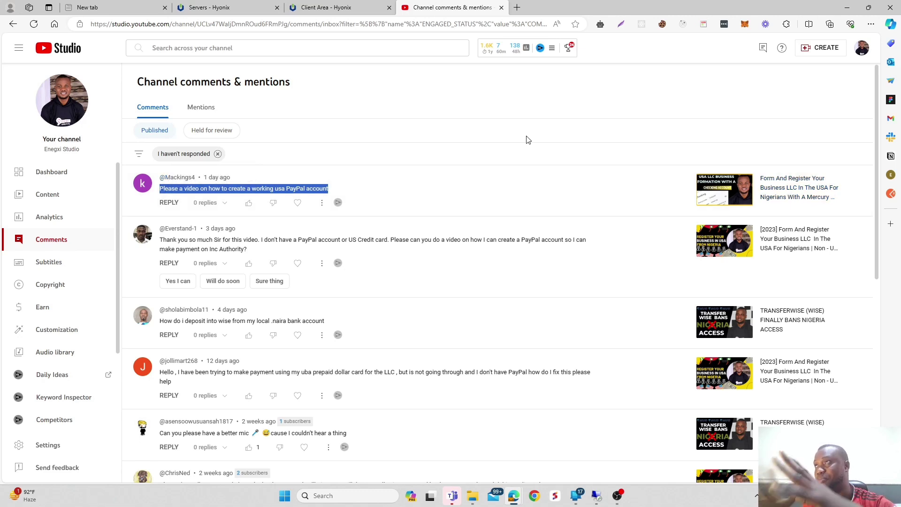
Switch to the 'Client Area - Hyonix' tab showing the Windows 2019 server overview.
left_click(347, 6)
scroll(385, 244, "down", 3)
scroll(390, 254, "up", 3)
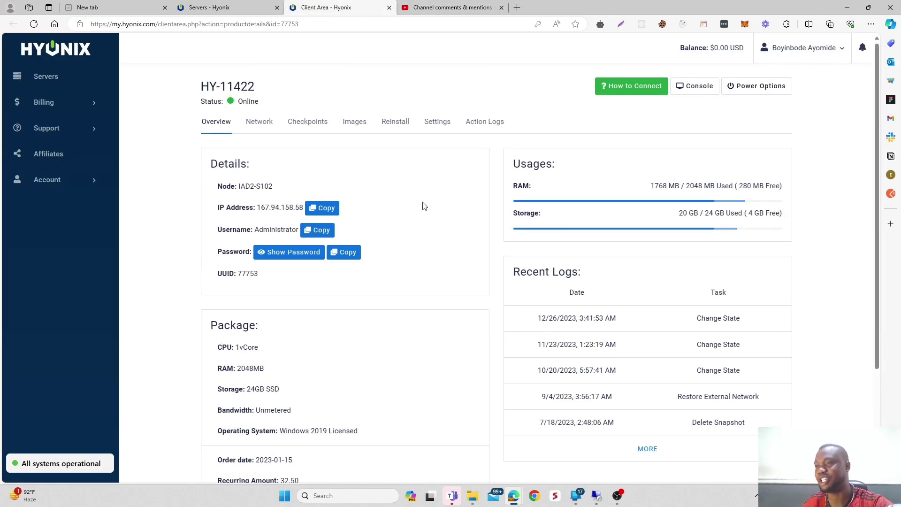
Glance back at the channel comments, then return to the HY-11422 server details.
left_click(433, 4)
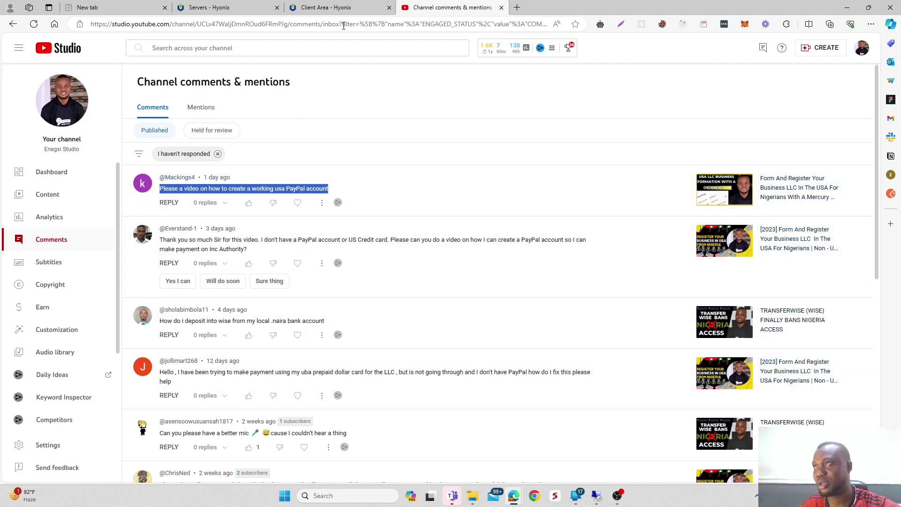
left_click(343, 7)
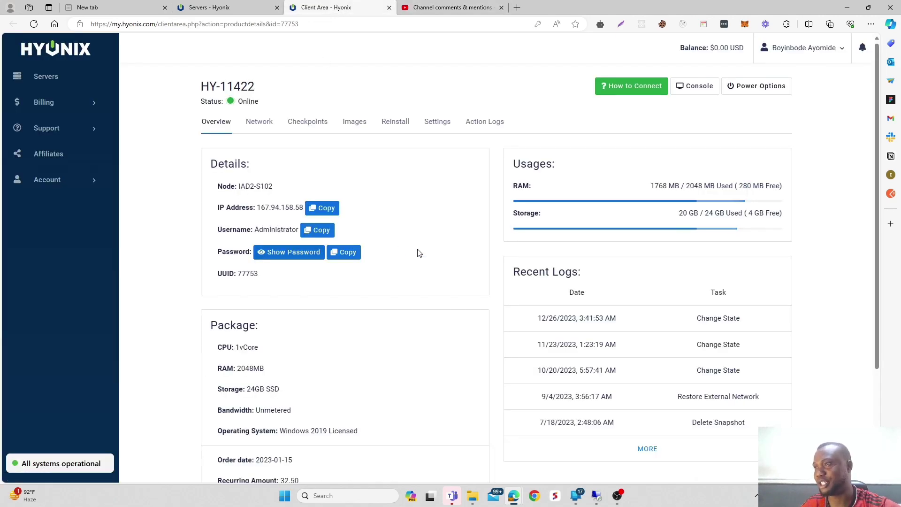
scroll(407, 302, "down", 3)
scroll(410, 302, "up", 3)
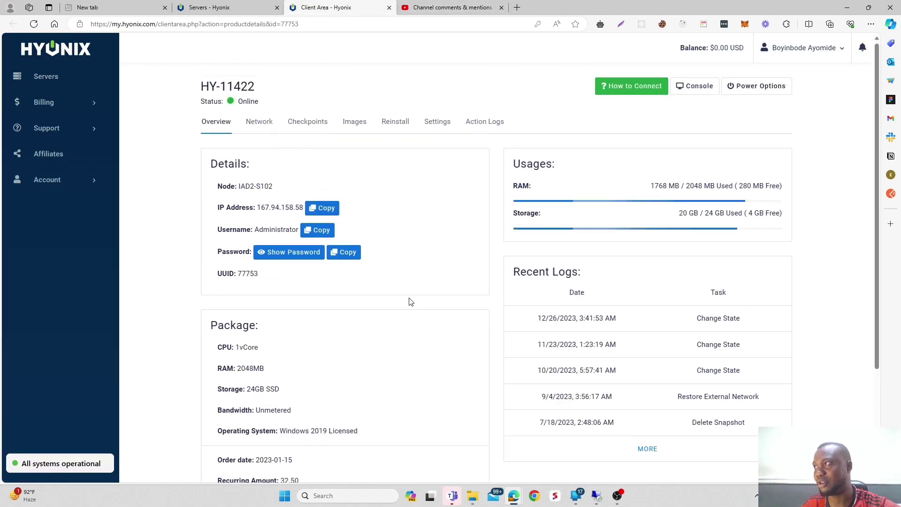
scroll(410, 302, "down", 3)
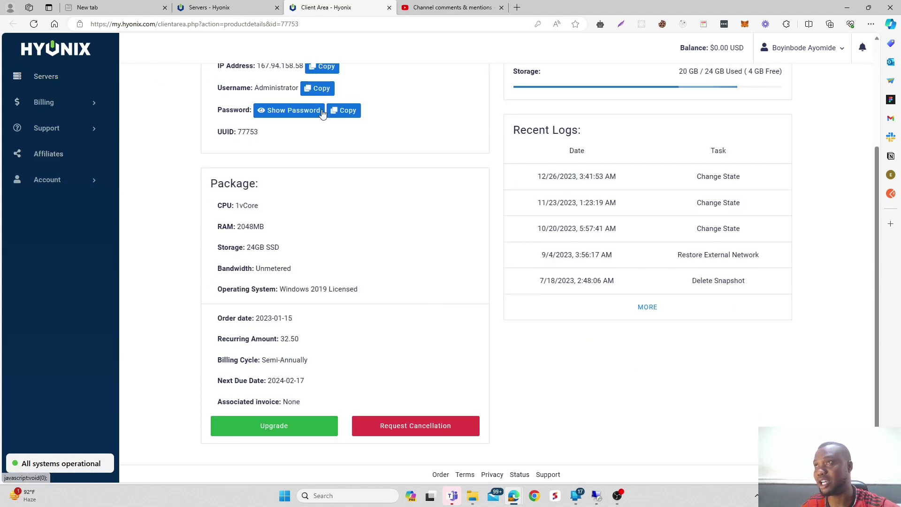
scroll(456, 255, "up", 3)
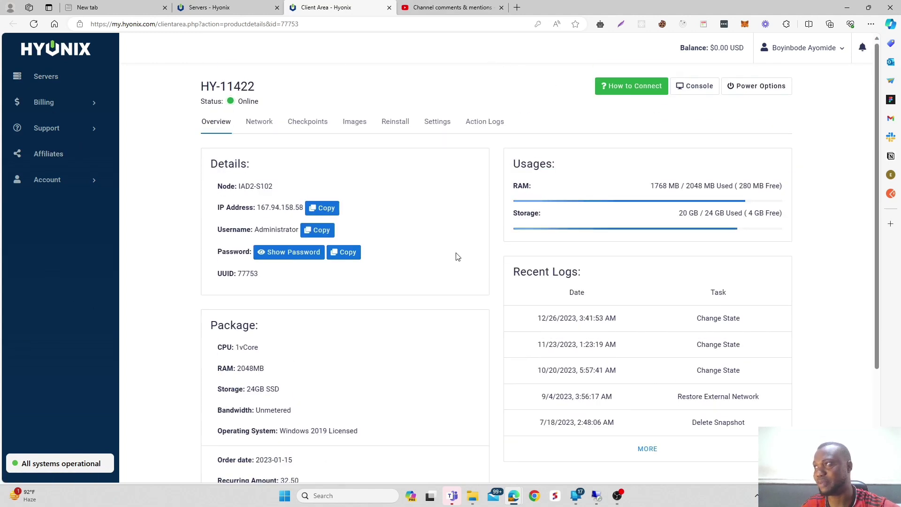
scroll(458, 257, "down", 3)
scroll(361, 217, "up", 3)
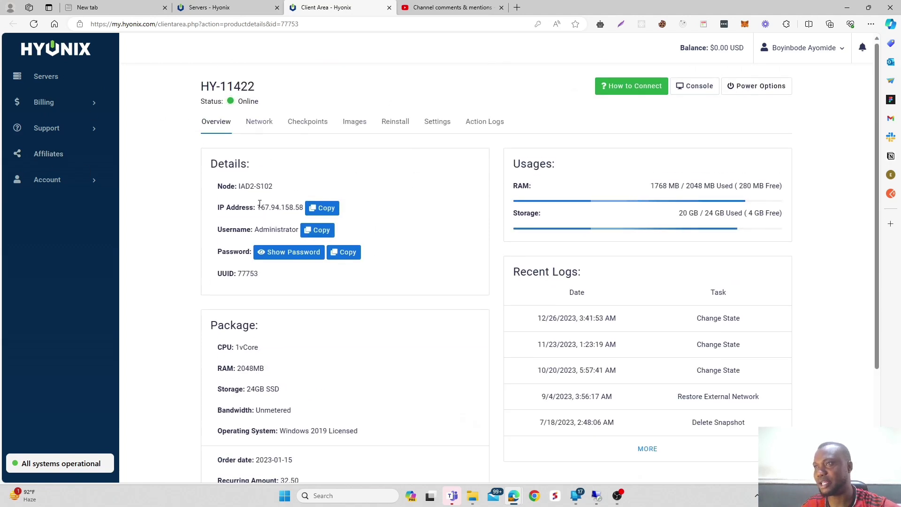
Copy the server's IP address and check the running Remote Desktop session in the taskbar.
left_click_drag(258, 207, 304, 208)
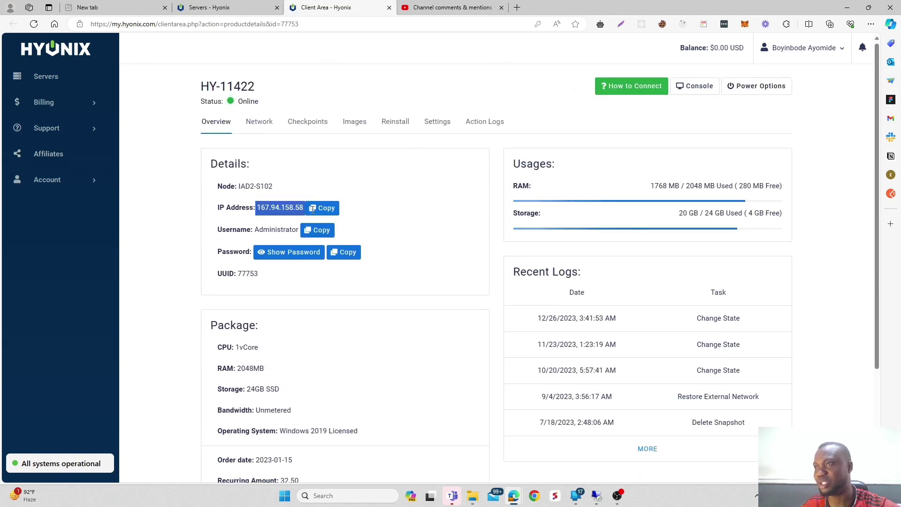
double_click(276, 230)
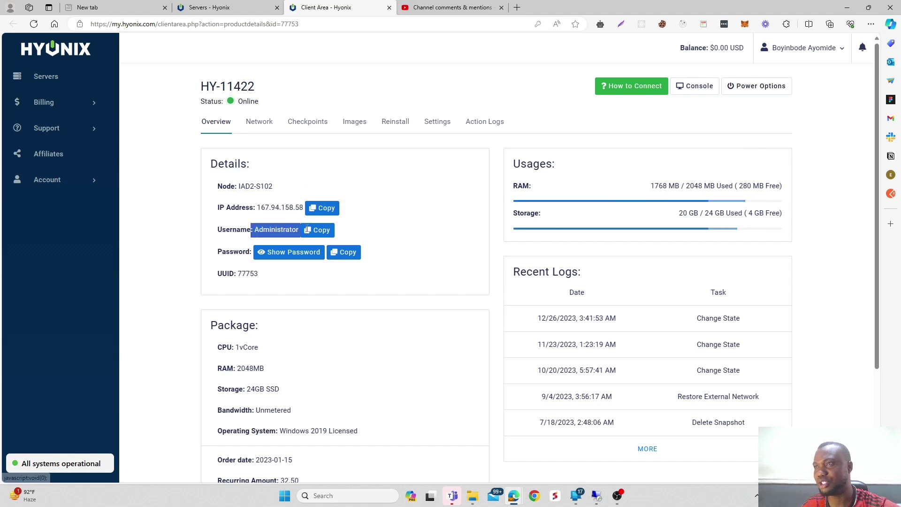
triple_click(245, 272)
left_click(252, 226)
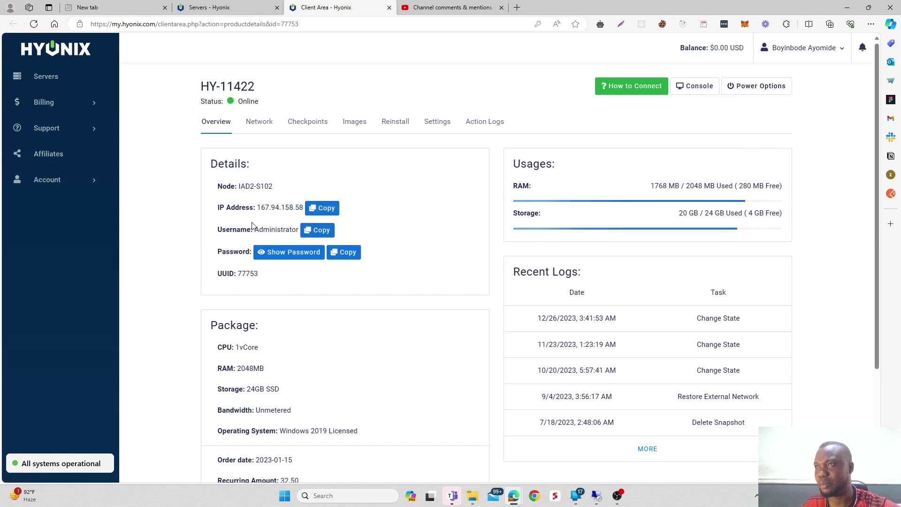
left_click_drag(256, 208, 303, 207)
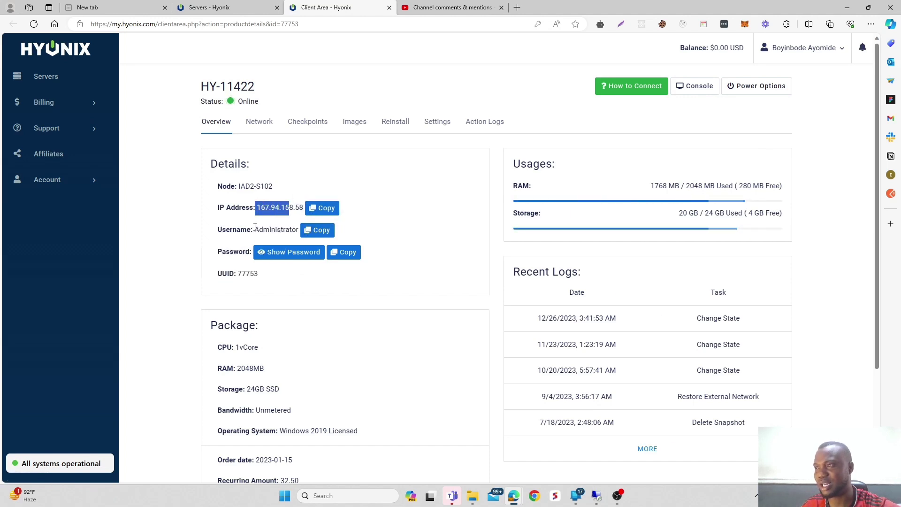
left_click(319, 207)
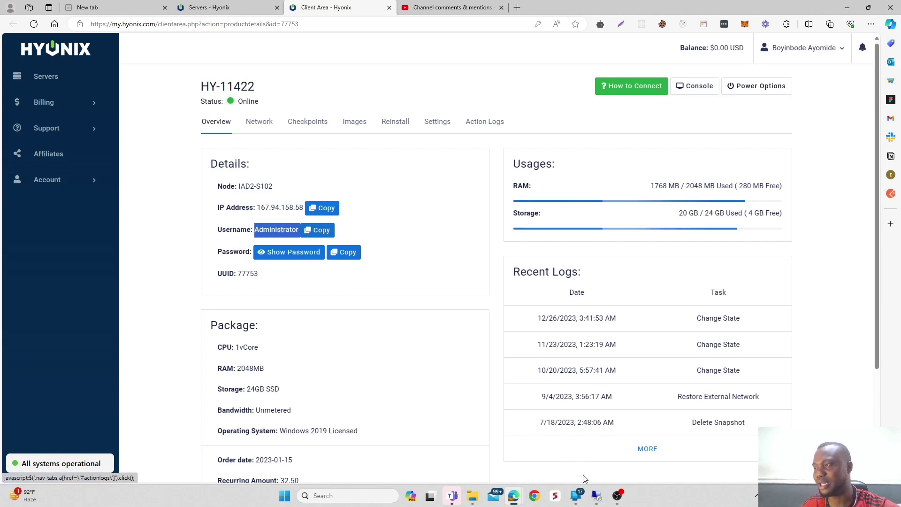
left_click(597, 496)
Close the existing remote desktop session and confirm the disconnect.
right_click(599, 497)
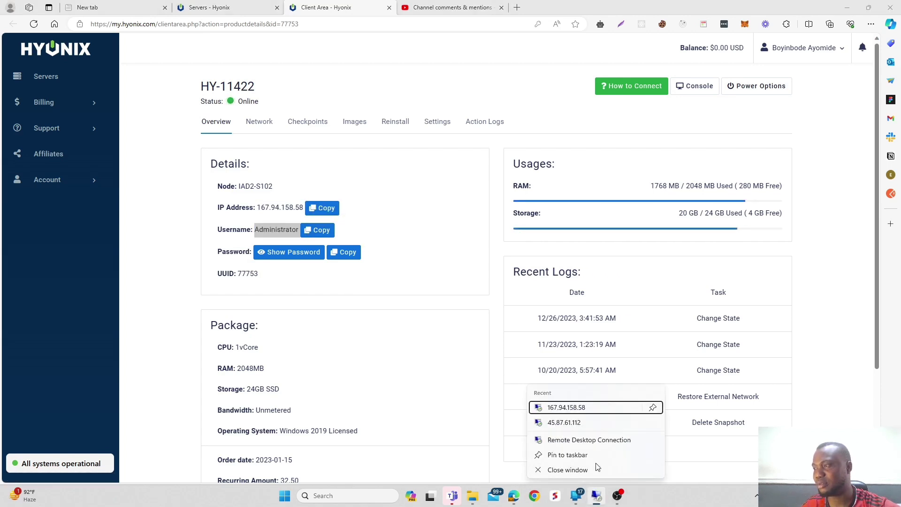
left_click(597, 469)
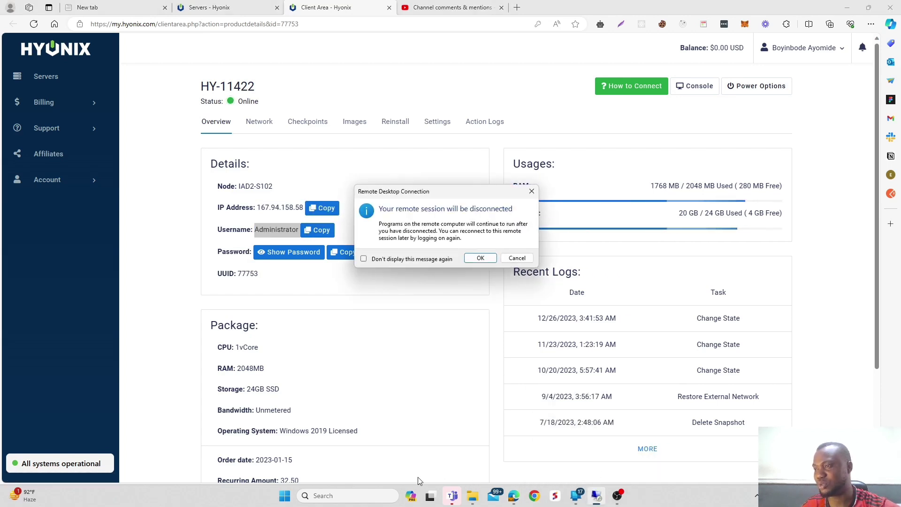
left_click(480, 258)
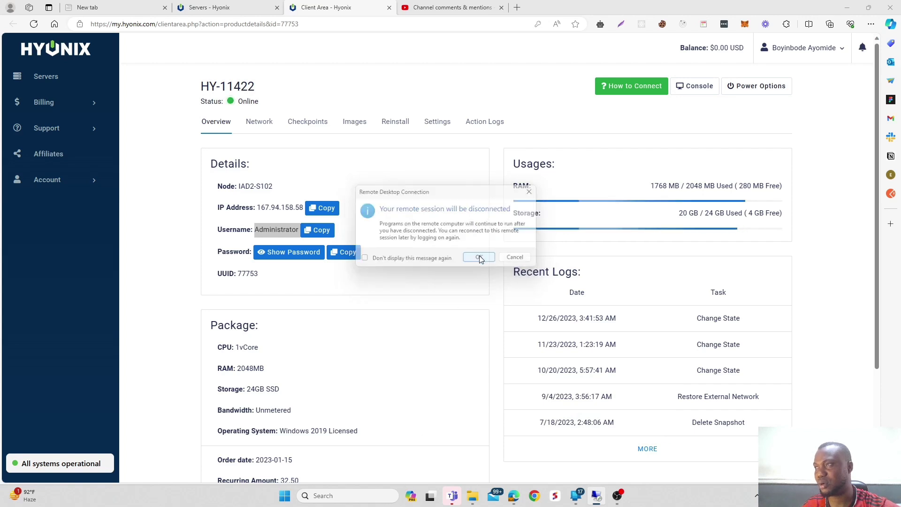
Search 'RDP' in Windows and launch a fresh Remote Desktop Connection window.
left_click(346, 496)
type("RD")
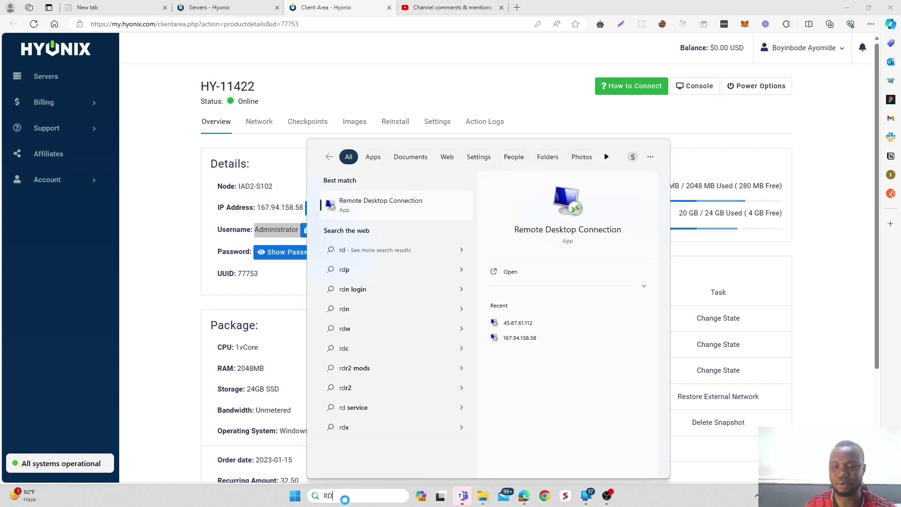
type("P")
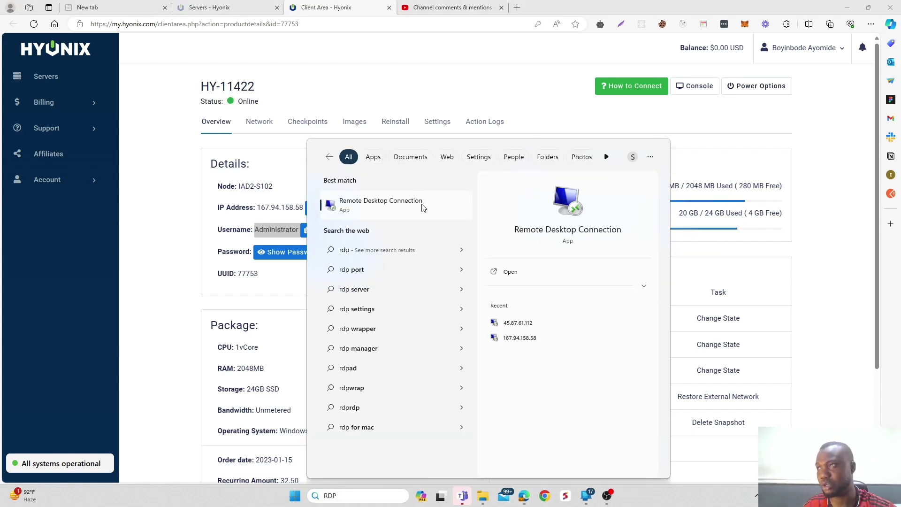
left_click(423, 207)
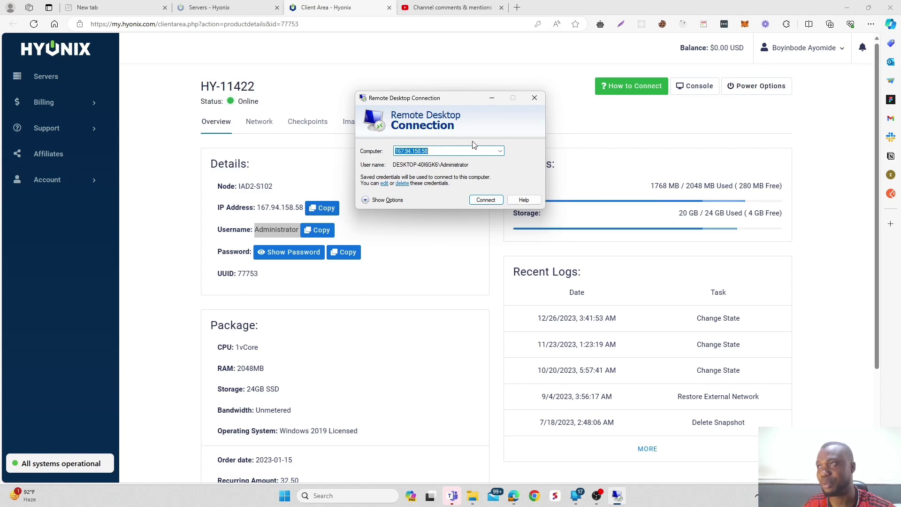
Connect to the server 167.94.158.58 and go to paypal.com.
left_click(495, 201)
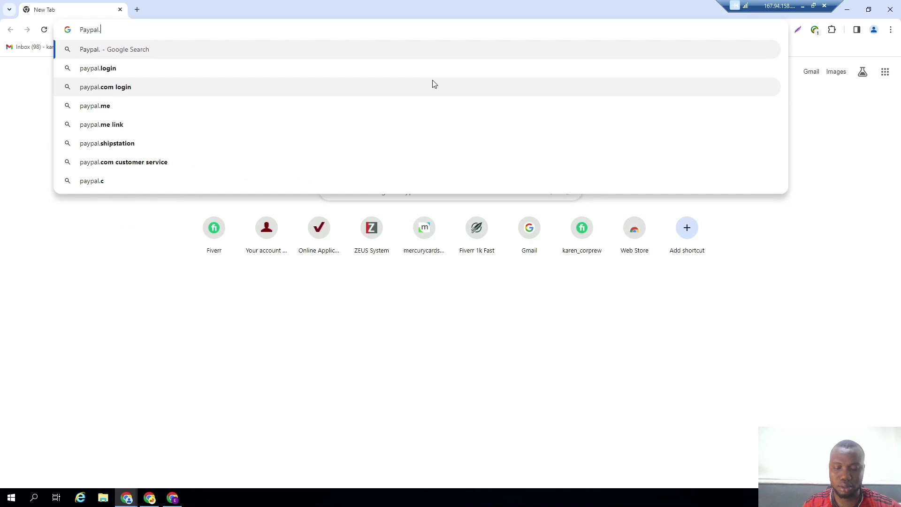
type("com")
key("Return")
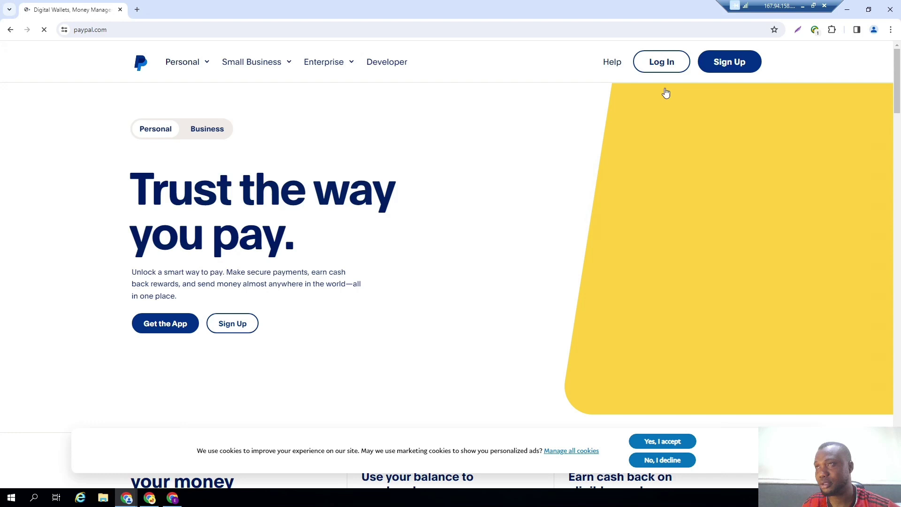
Start PayPal sign-up, accept cookies, choose a Business account and click Get Started.
left_click(725, 65)
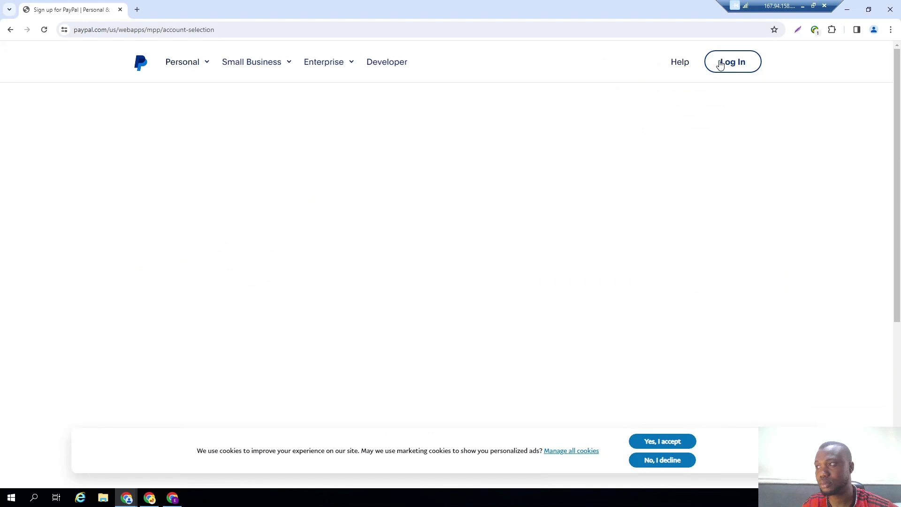
left_click(648, 443)
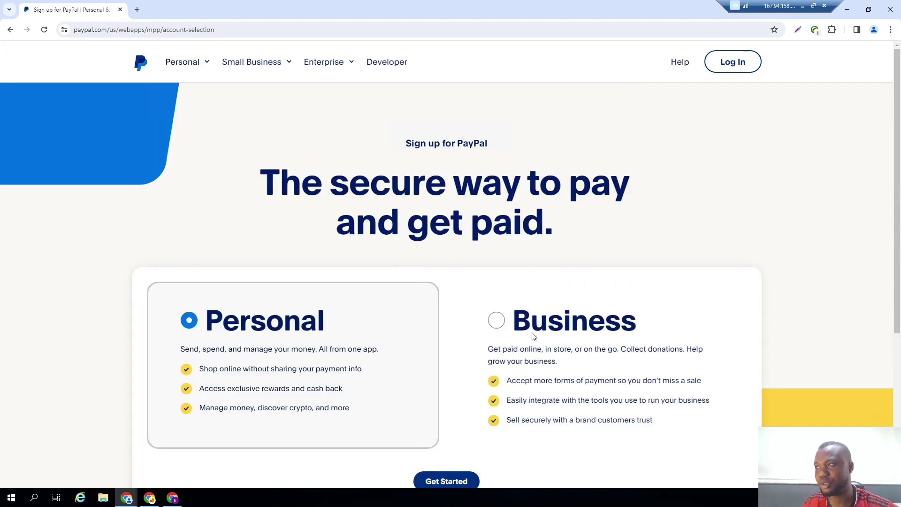
left_click(499, 324)
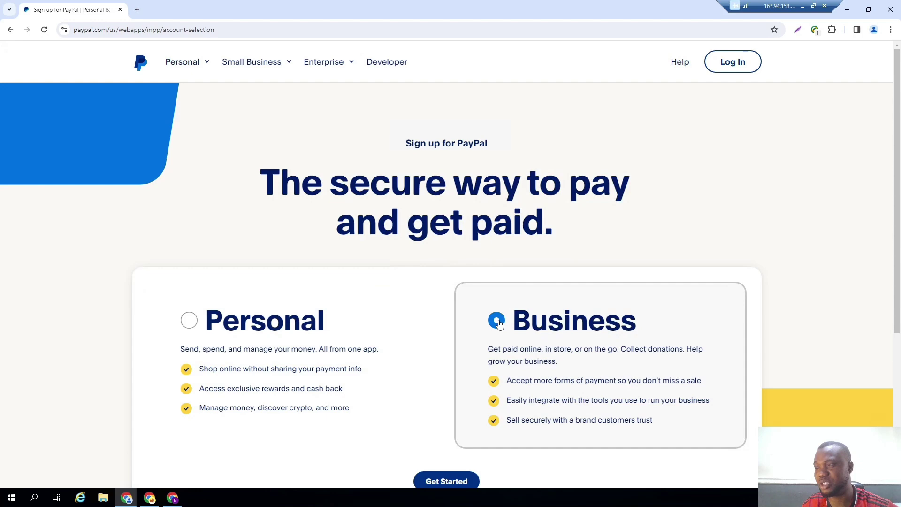
scroll(499, 282, "down", 5)
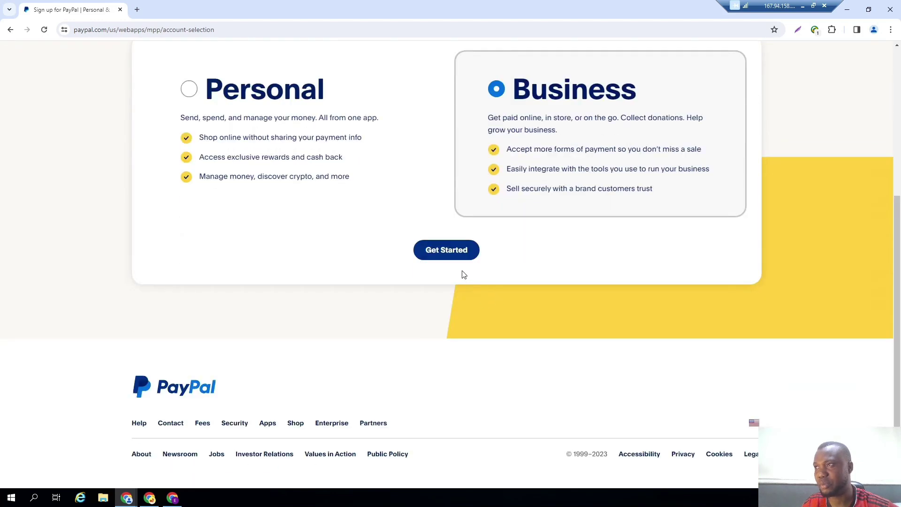
left_click(444, 256)
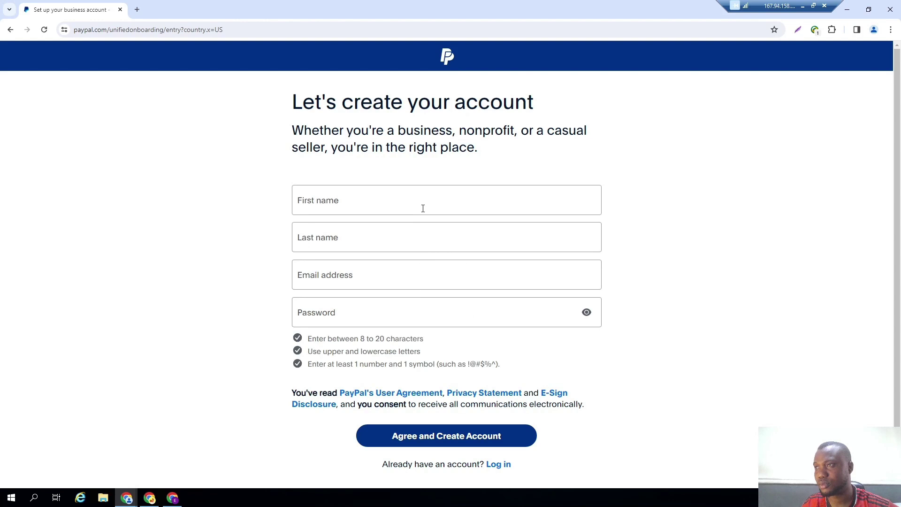
Enter the owner's first and last name, e-mail address and password, then agree and create the account.
left_click(423, 209)
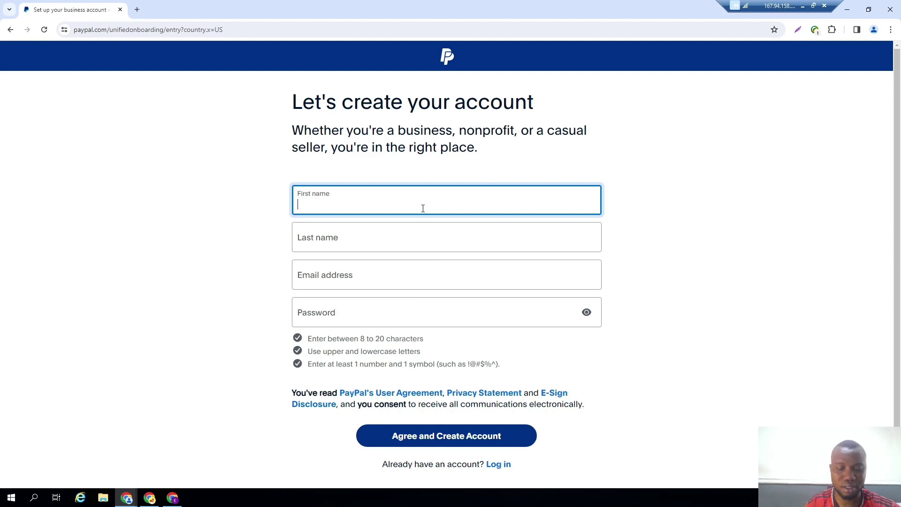
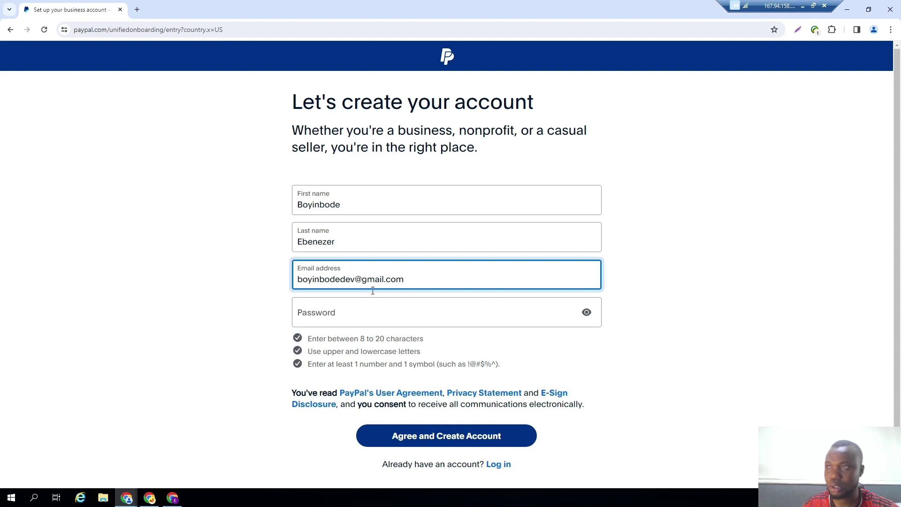
left_click(348, 312)
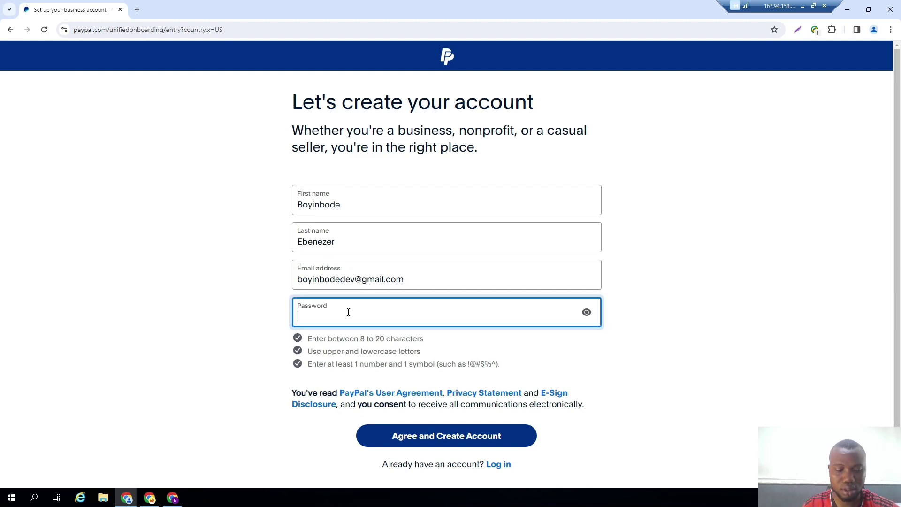
type("B")
type("•••••••••")
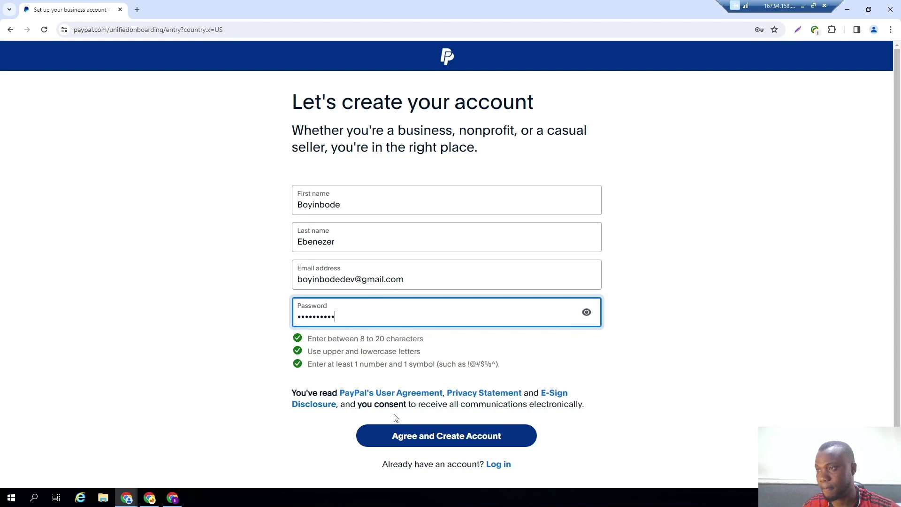
left_click(396, 431)
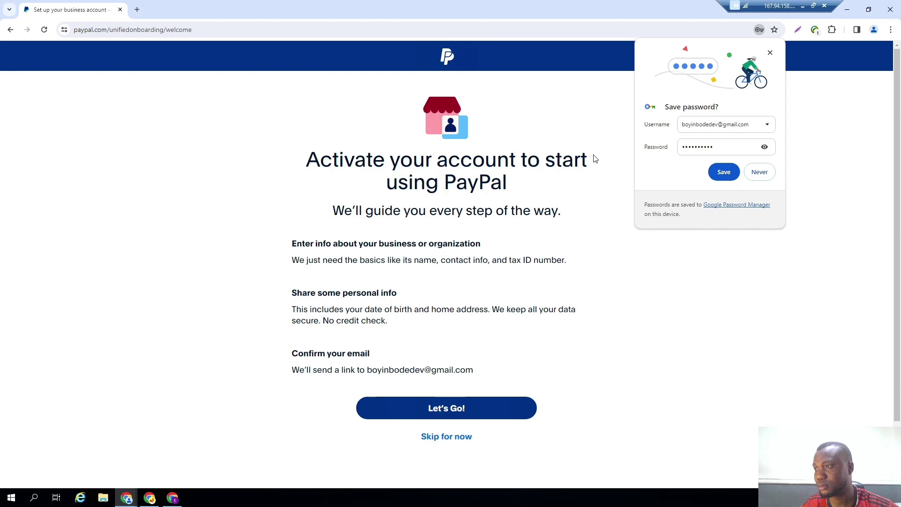
Save the PayPal login in Chrome and choose Let's Go! to begin activation.
left_click(724, 172)
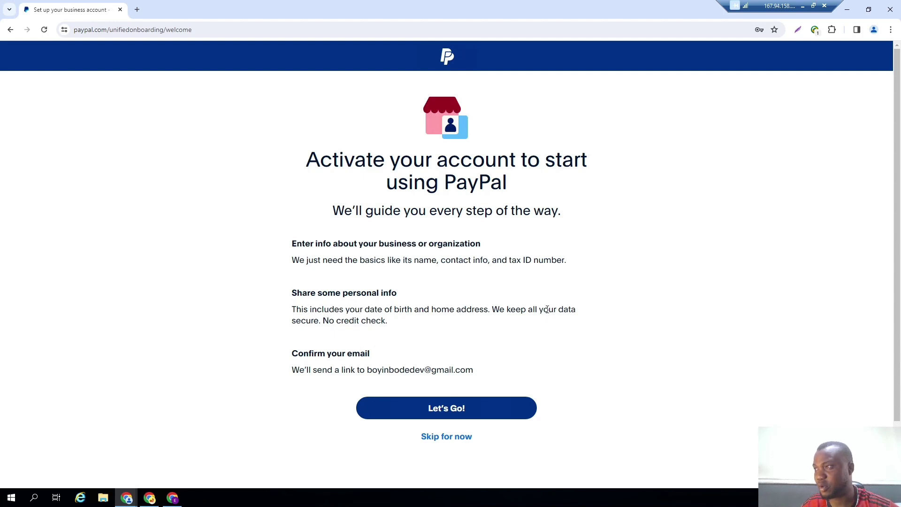
left_click(442, 409)
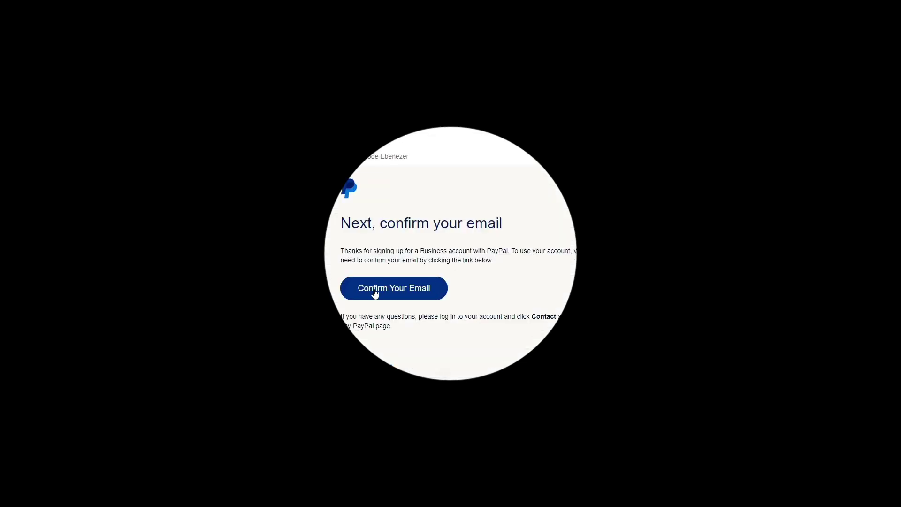
Copy the link address of the Confirm Your Email button in PayPal's message.
right_click(376, 292)
left_click(425, 348)
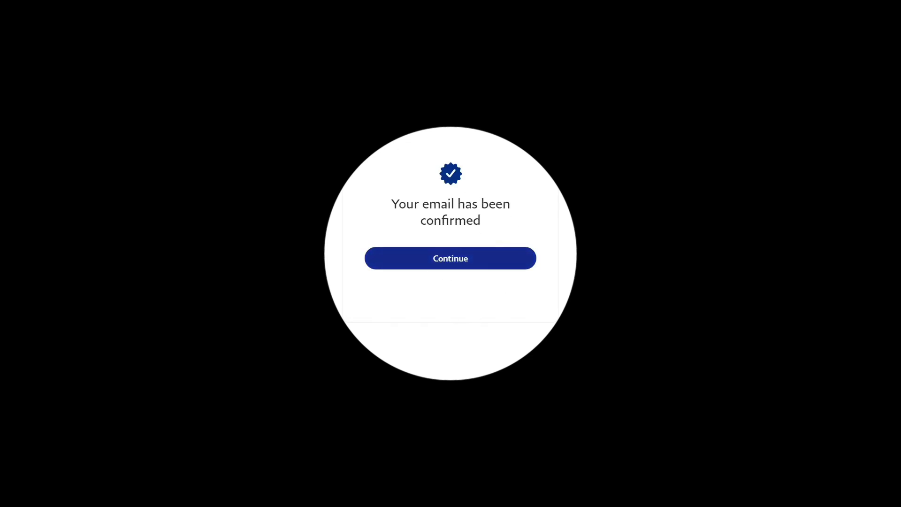
Continue past the 'Your email has been confirmed' page.
left_click(450, 261)
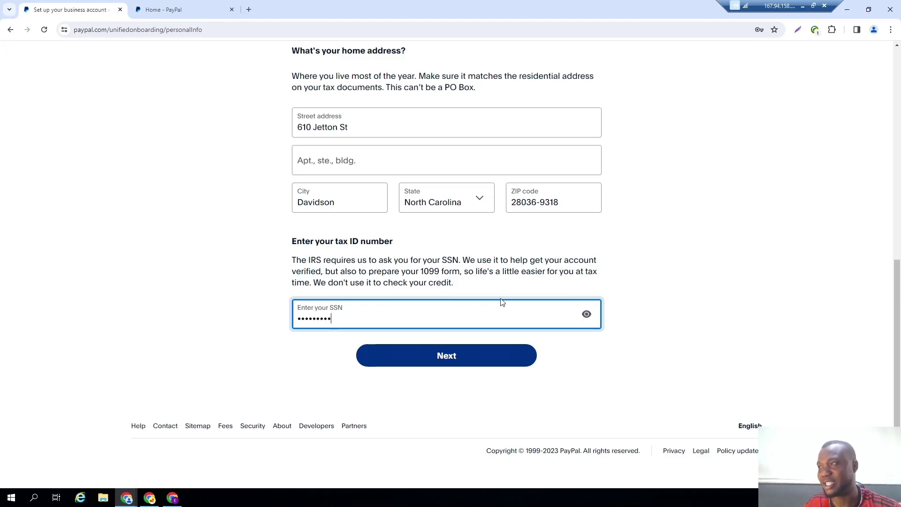
Reveal the entered SSN to verify its digits, then mask it again.
left_click(588, 315)
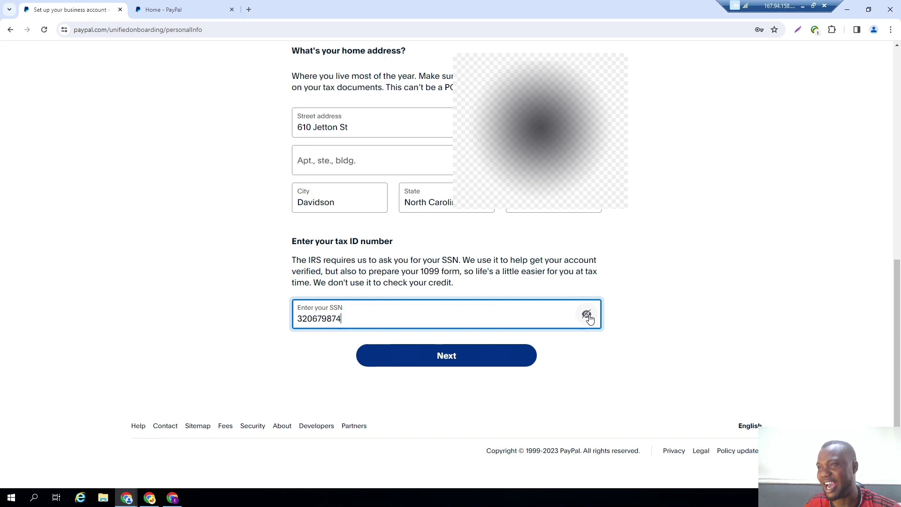
left_click(588, 315)
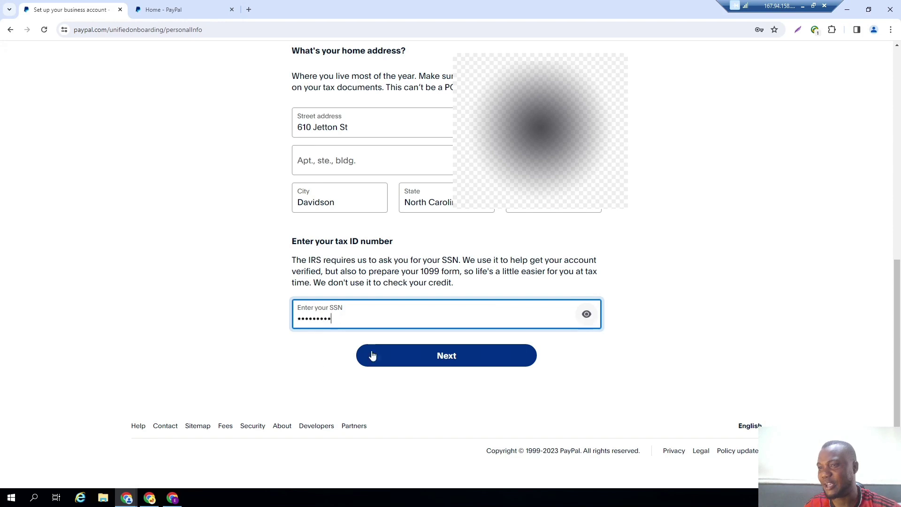
left_click(803, 6)
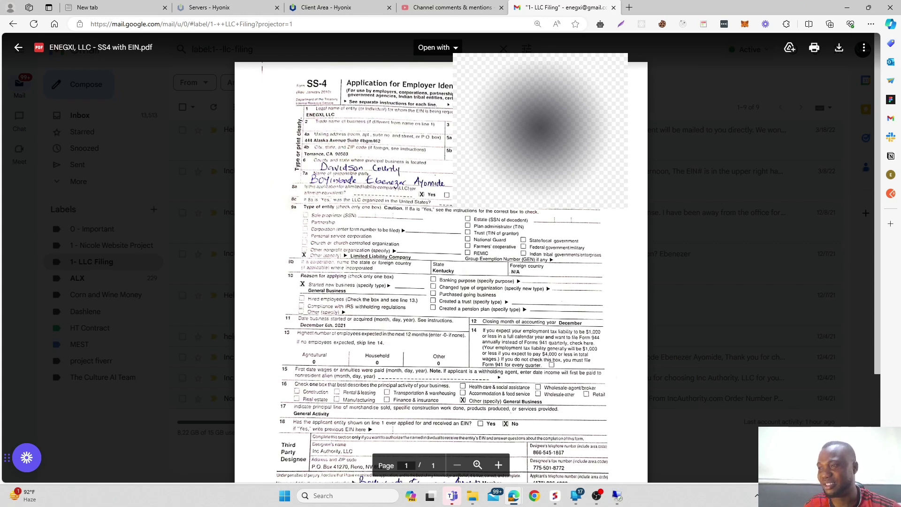
left_click(617, 496)
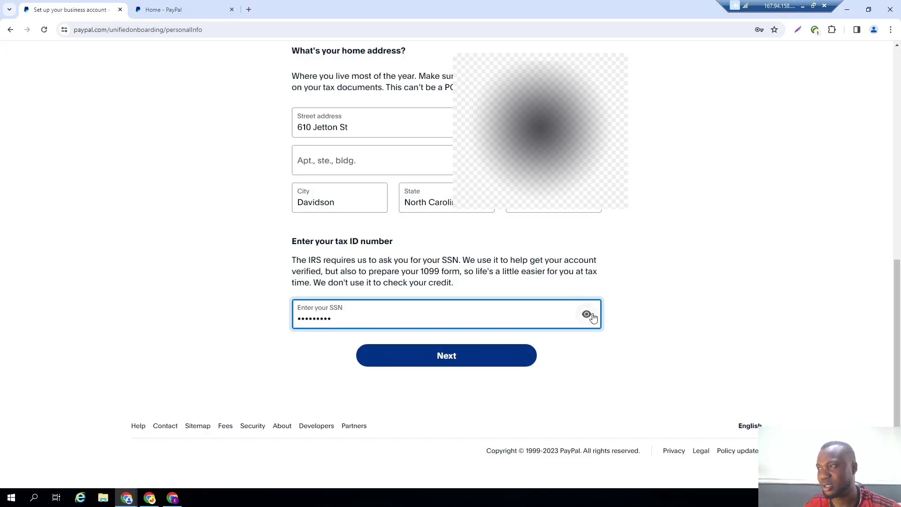
left_click(587, 314)
Mask the SSN and submit the personal details to reach the business details page.
left_click(587, 315)
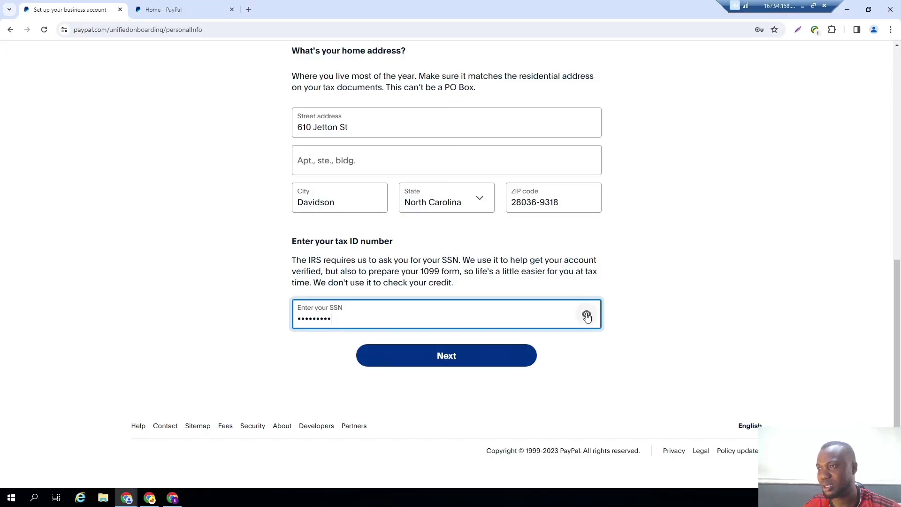
left_click(481, 353)
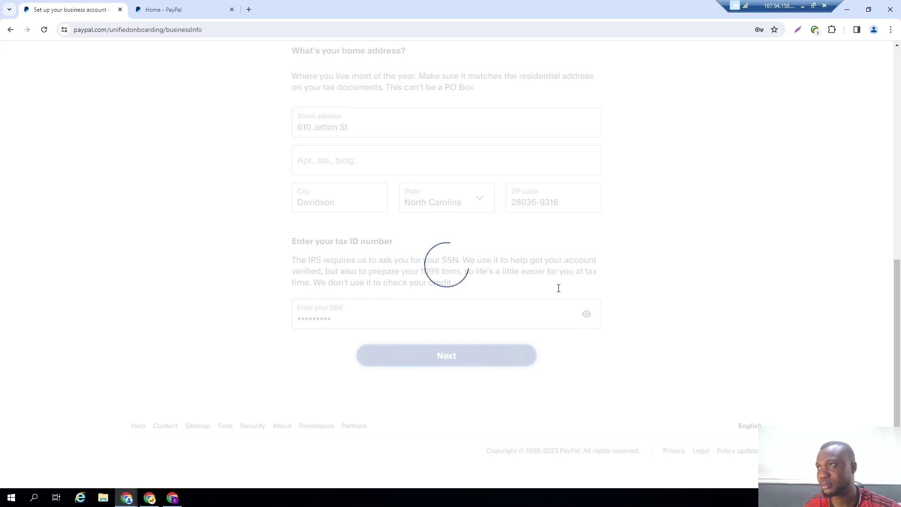
scroll(646, 293, "down", 1)
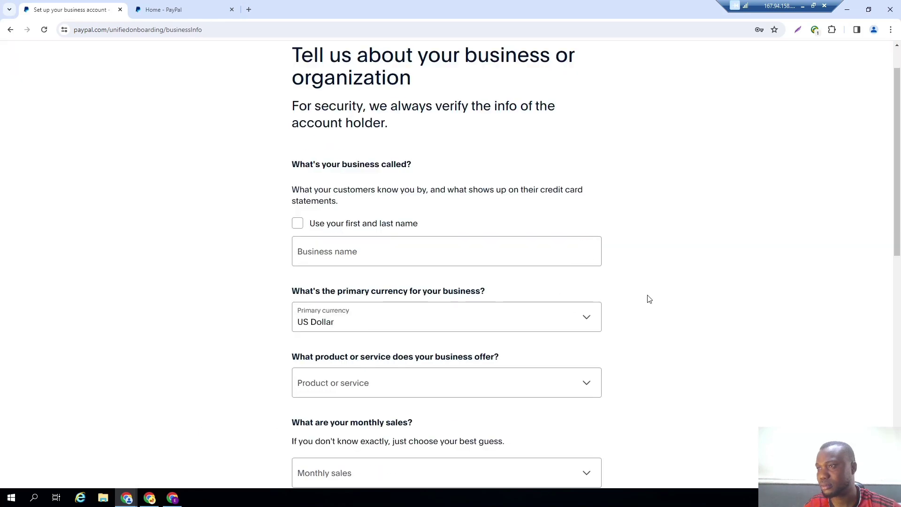
scroll(646, 296, "up", 1)
scroll(647, 296, "down", 3)
scroll(649, 299, "down", 9)
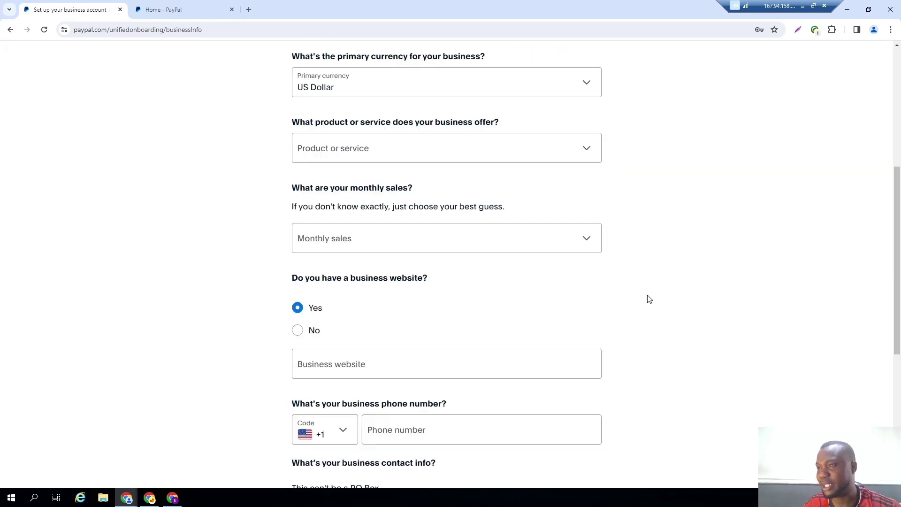
scroll(649, 299, "up", 12)
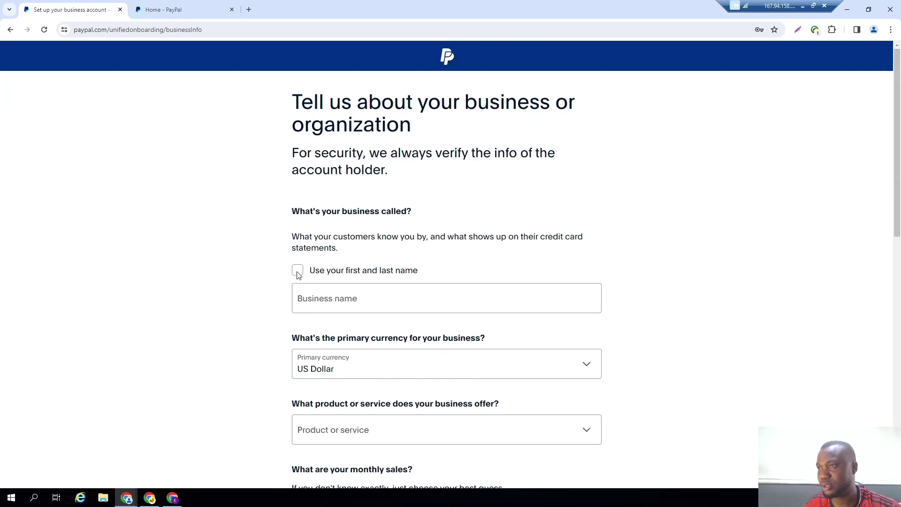
Enter 'Enegxi' as a custom business name instead of the owner's name.
left_click(298, 272)
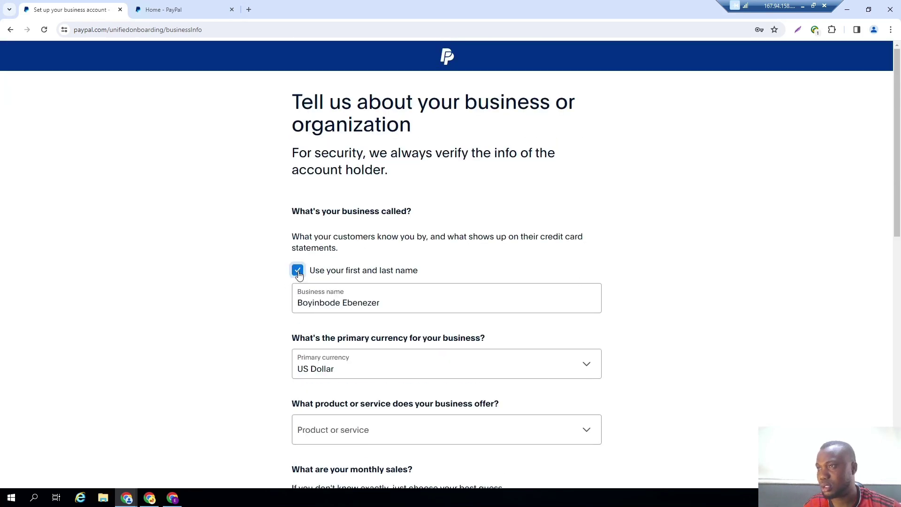
left_click(298, 271)
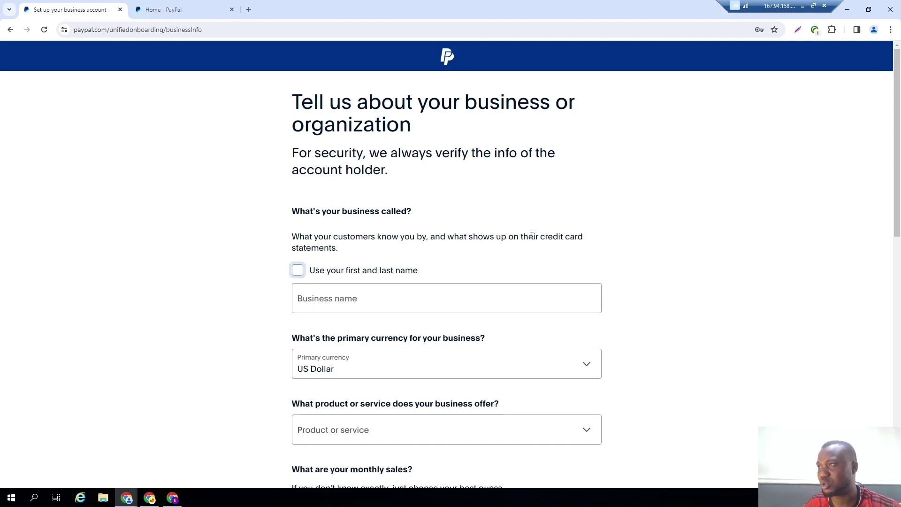
left_click(353, 296)
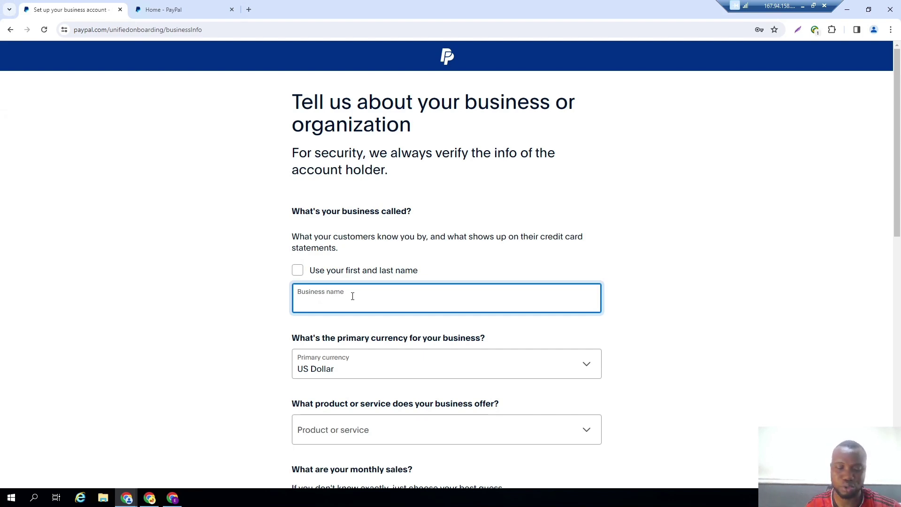
type("Enegxi")
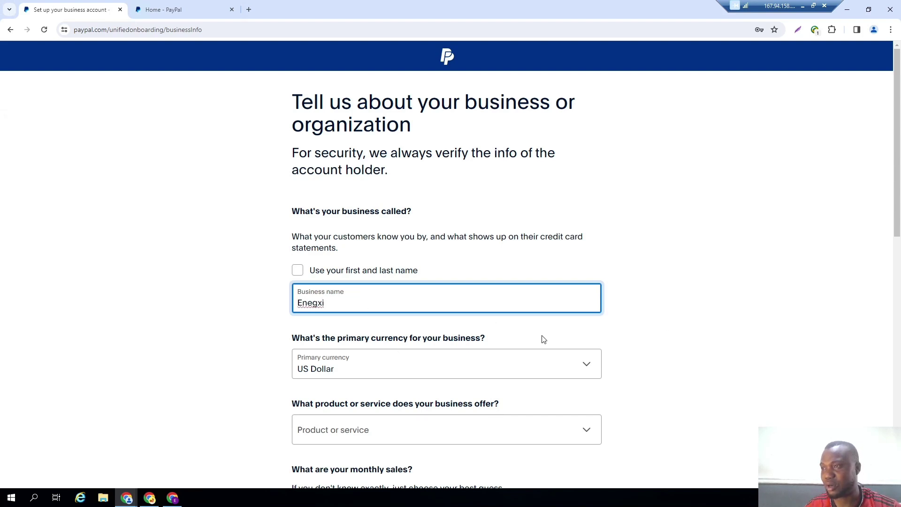
scroll(544, 339, "down", 2)
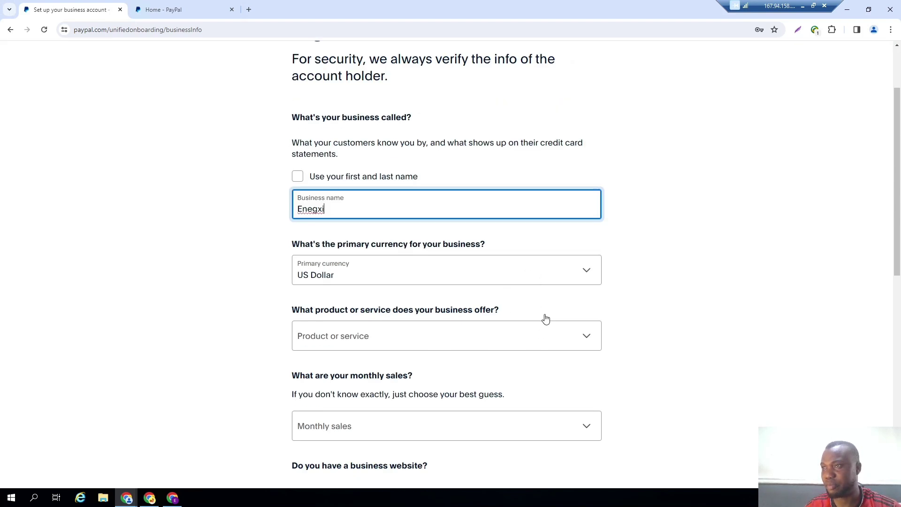
scroll(545, 320, "down", 1)
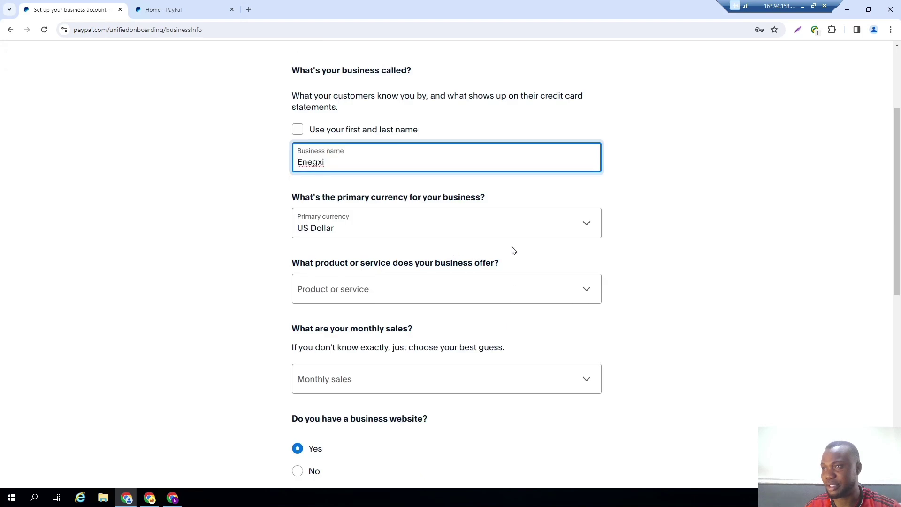
Open the product or service categories, try searching 'soft', then clear the search.
left_click(499, 289)
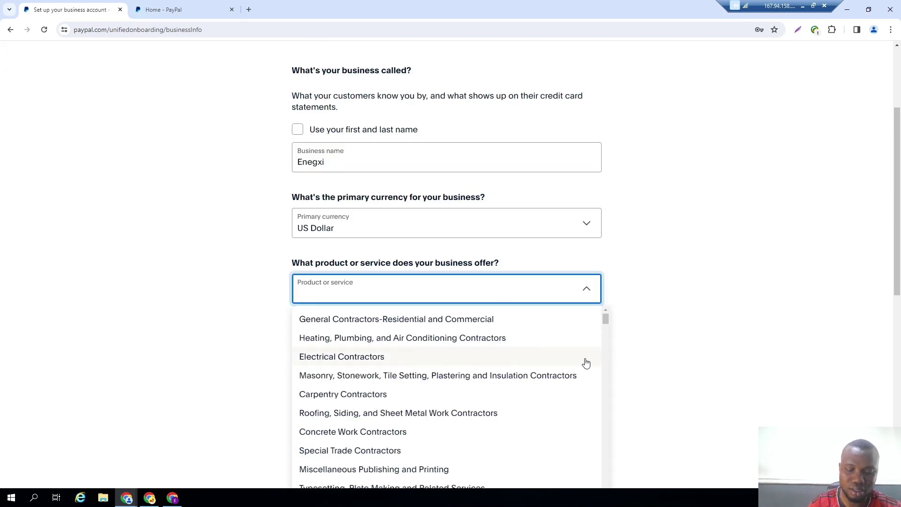
type("soft")
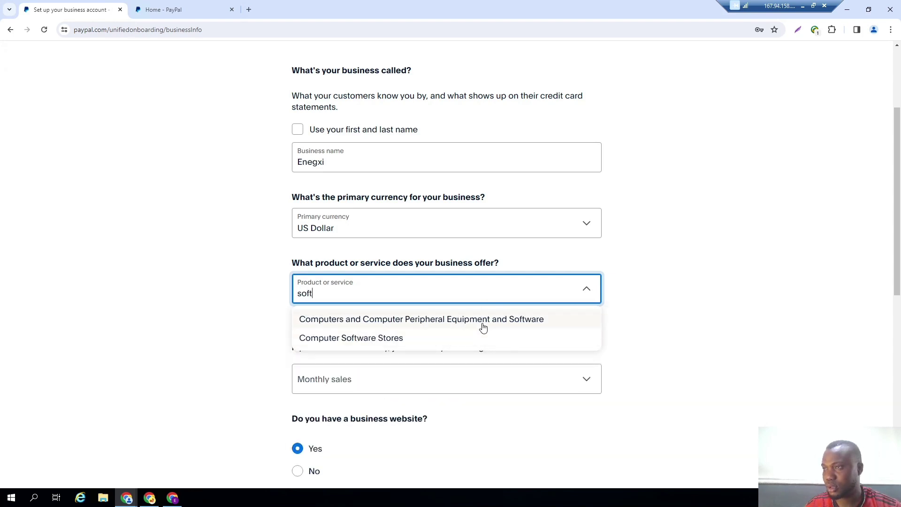
scroll(483, 328, "down", 2)
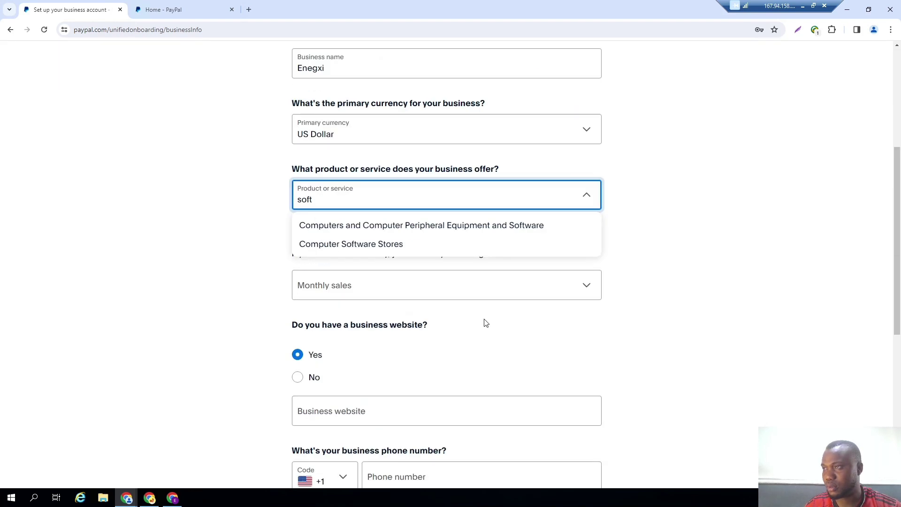
double_click(416, 202)
key("BackSpace")
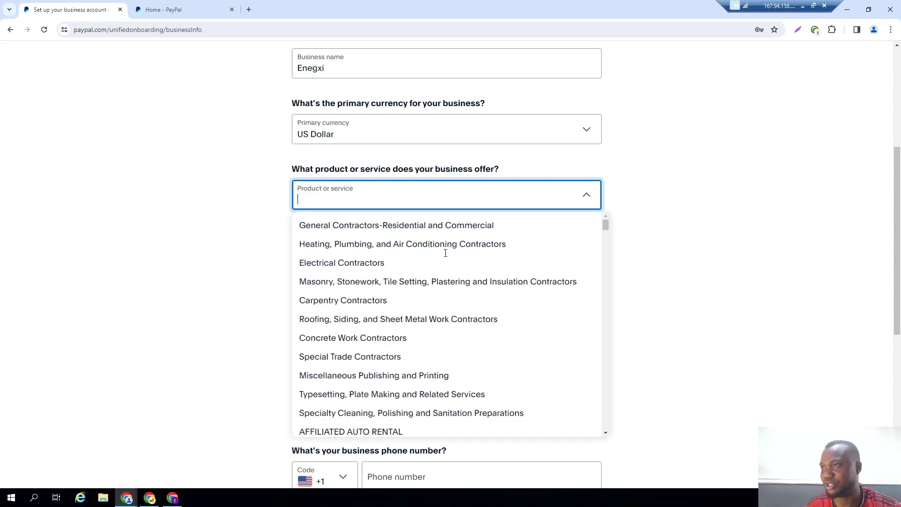
Browse the full category list, try 'admin', then filter the categories with 'business'.
scroll(464, 289, "down", 4)
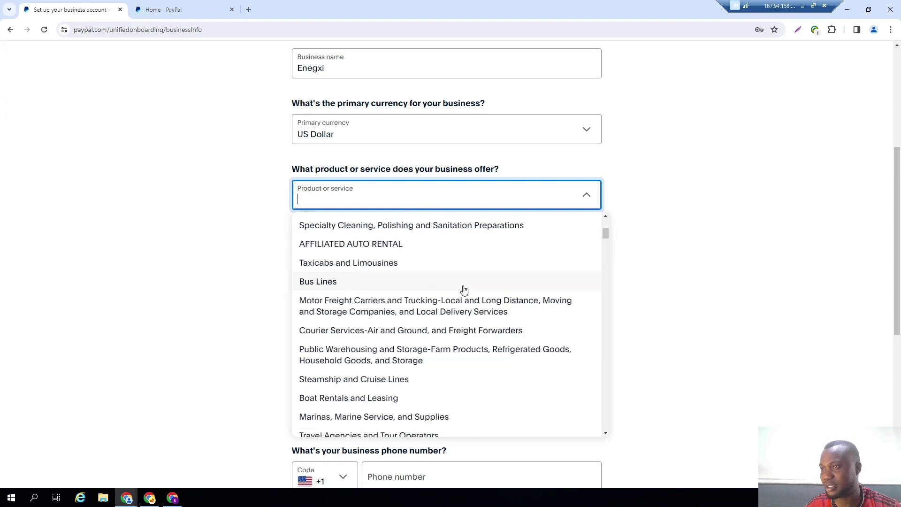
scroll(463, 288, "down", 5)
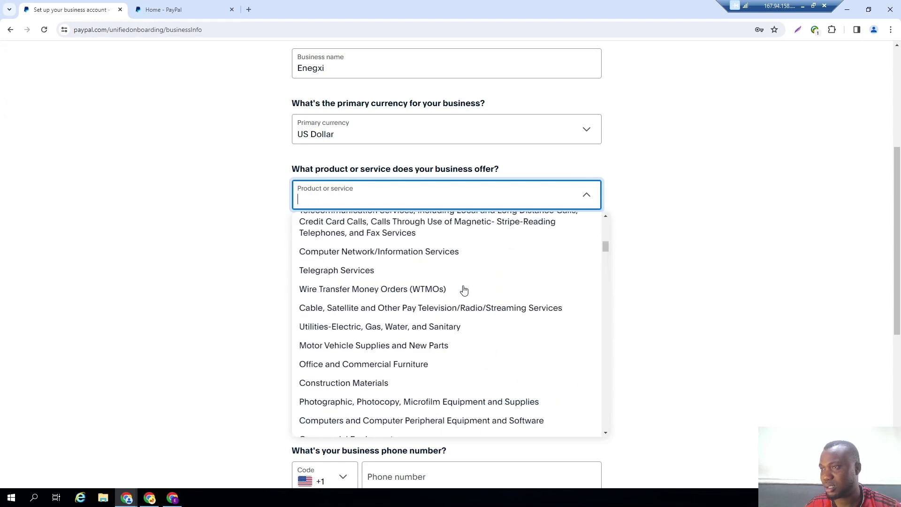
scroll(463, 290, "down", 3)
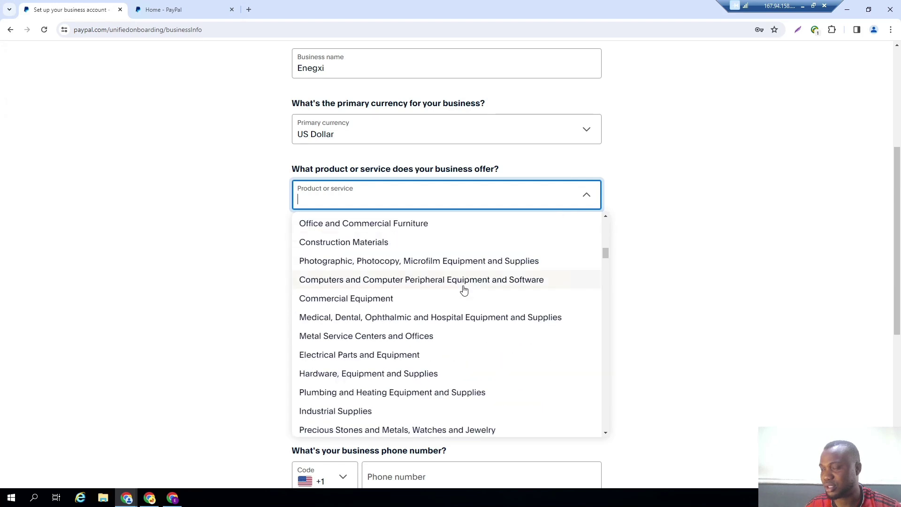
scroll(464, 290, "down", 7)
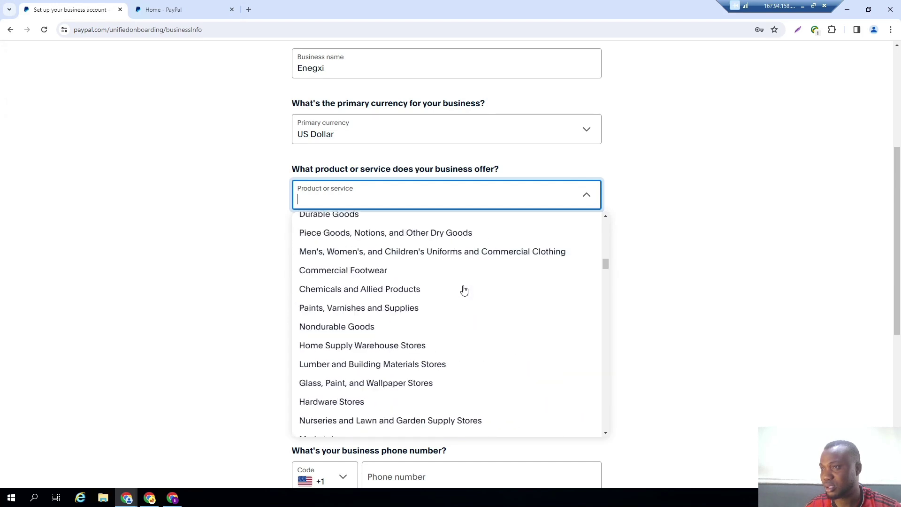
scroll(463, 290, "down", 10)
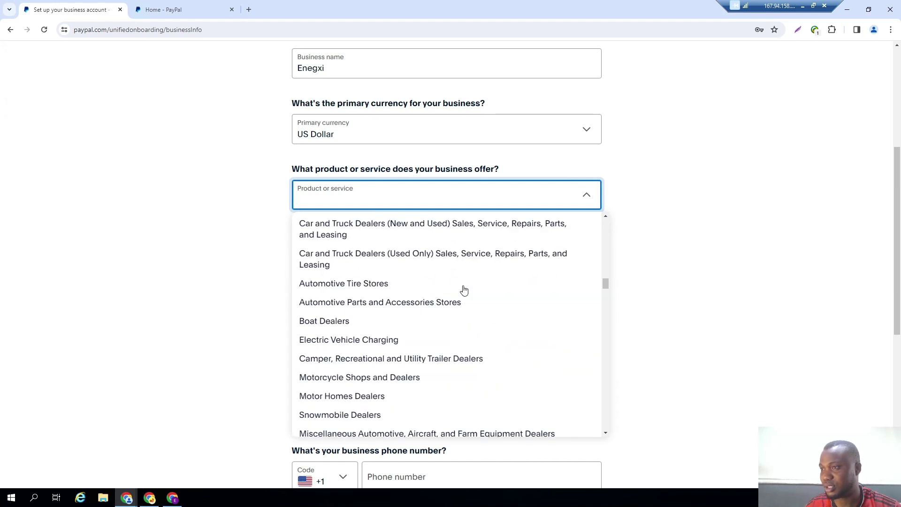
scroll(464, 290, "down", 10)
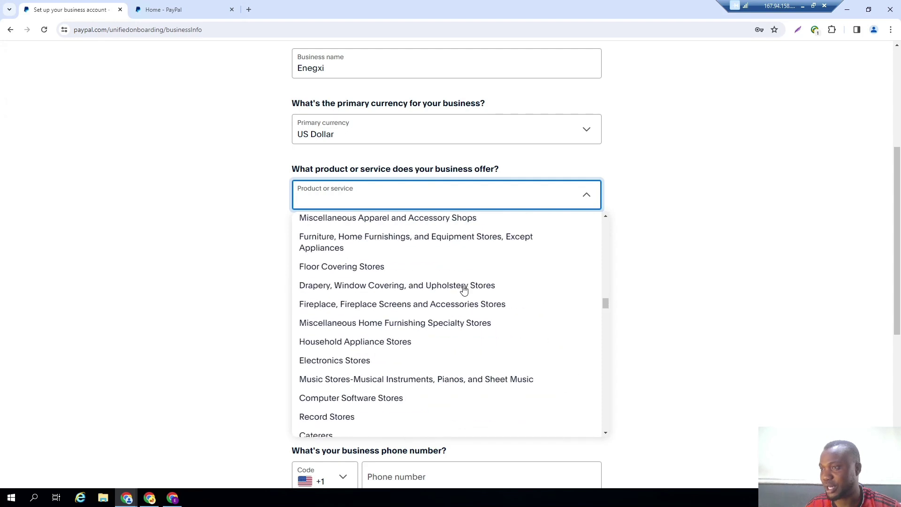
scroll(464, 290, "down", 8)
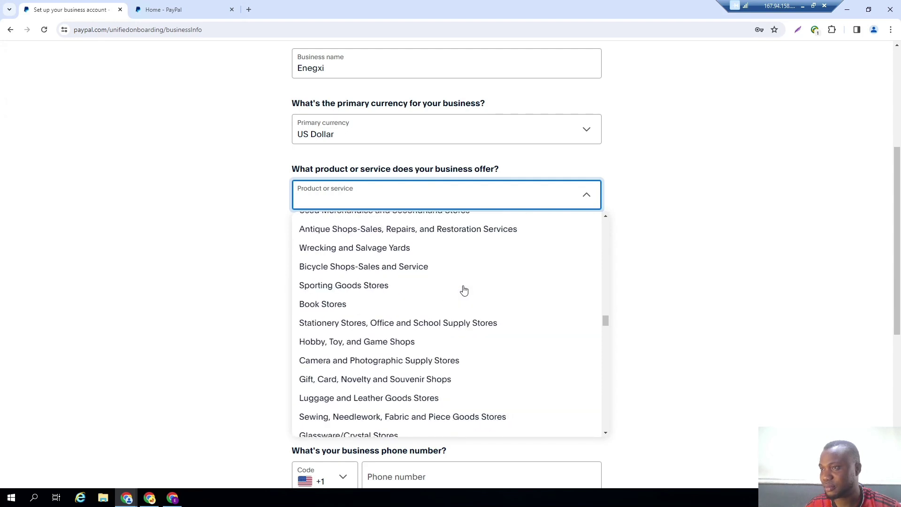
scroll(464, 290, "down", 8)
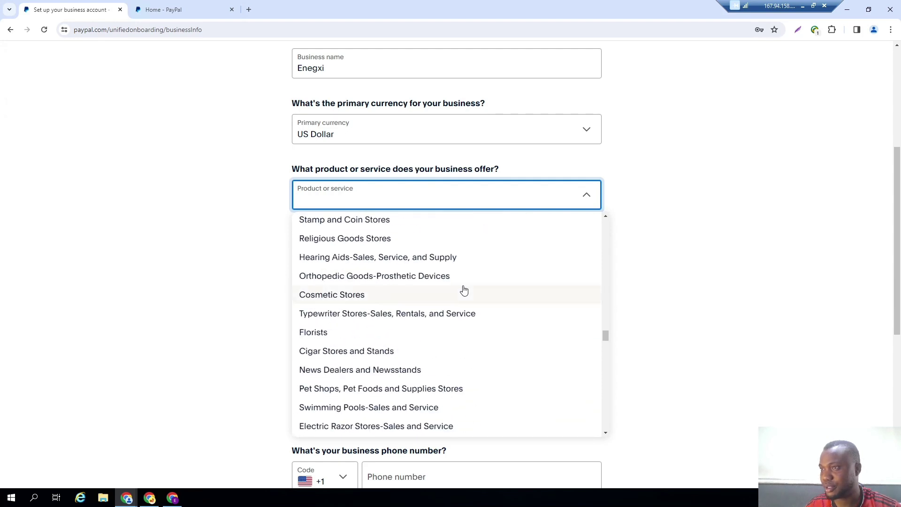
scroll(464, 290, "down", 10)
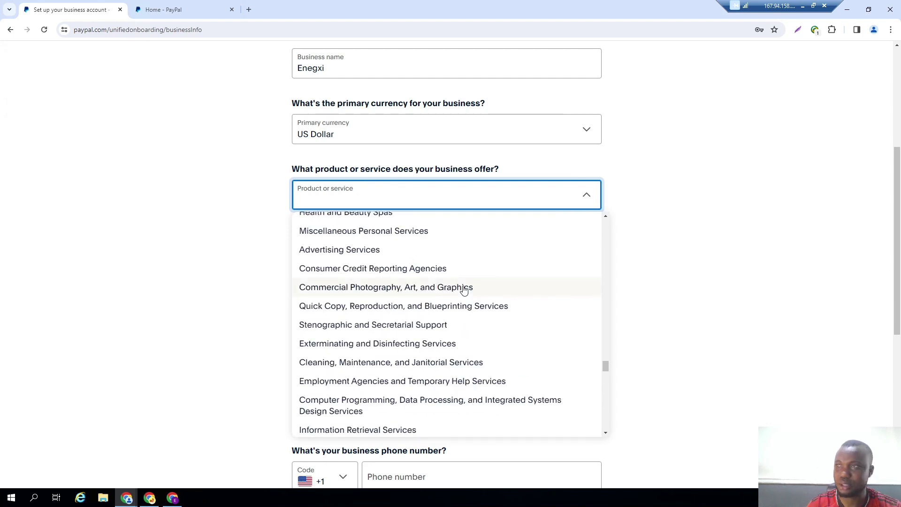
type("admin")
key("BackSpace")
key("BackSpace")
key("BackSpace")
key("BackSpace")
key("BackSpace")
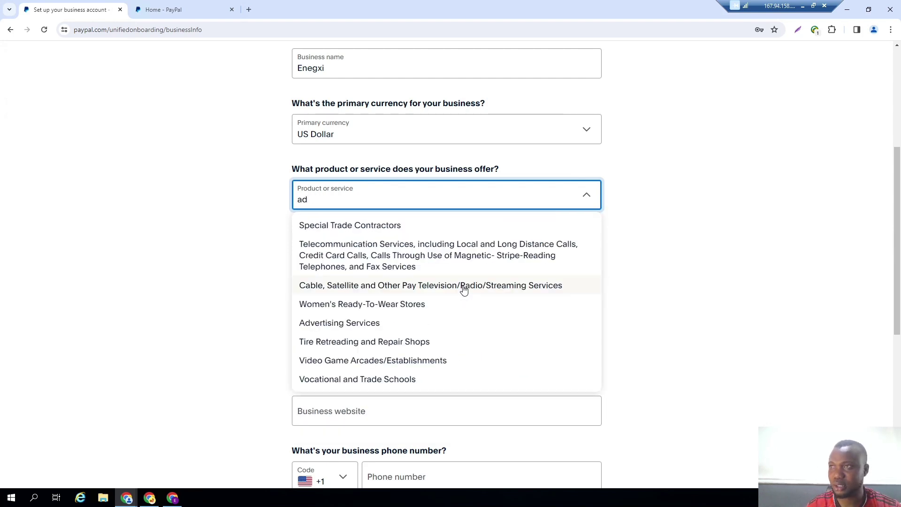
type("business")
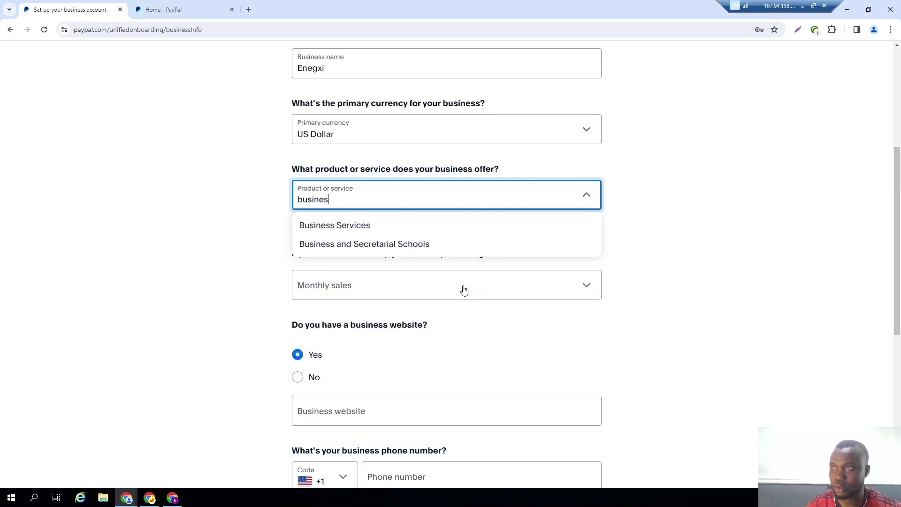
Choose Business Services as the category and $0.00–$10,000.00 USD as monthly sales.
left_click(386, 229)
left_click(412, 281)
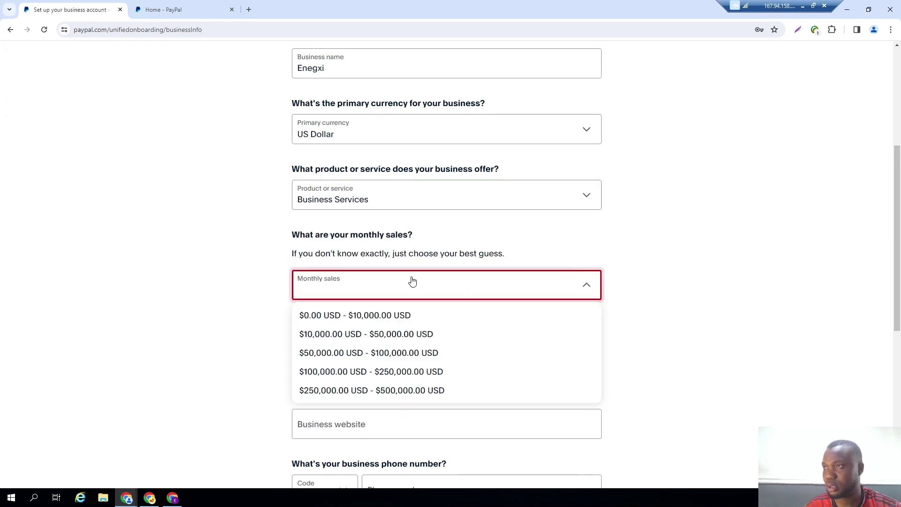
left_click(455, 252)
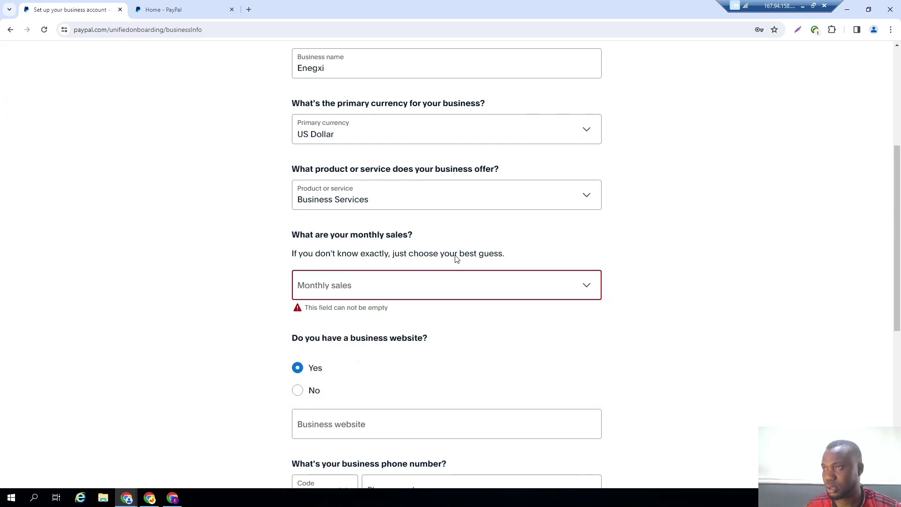
left_click(453, 291)
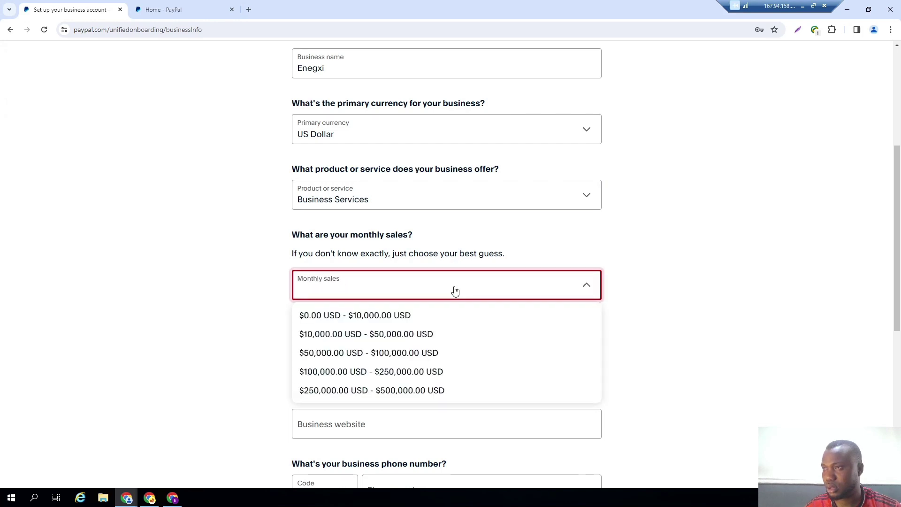
left_click(440, 324)
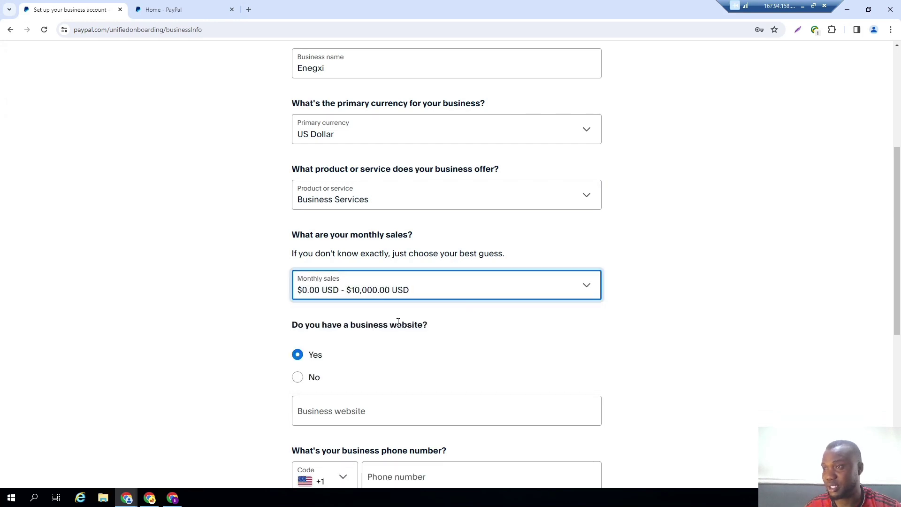
scroll(398, 322, "down", 2)
scroll(399, 322, "up", 2)
scroll(398, 322, "down", 3)
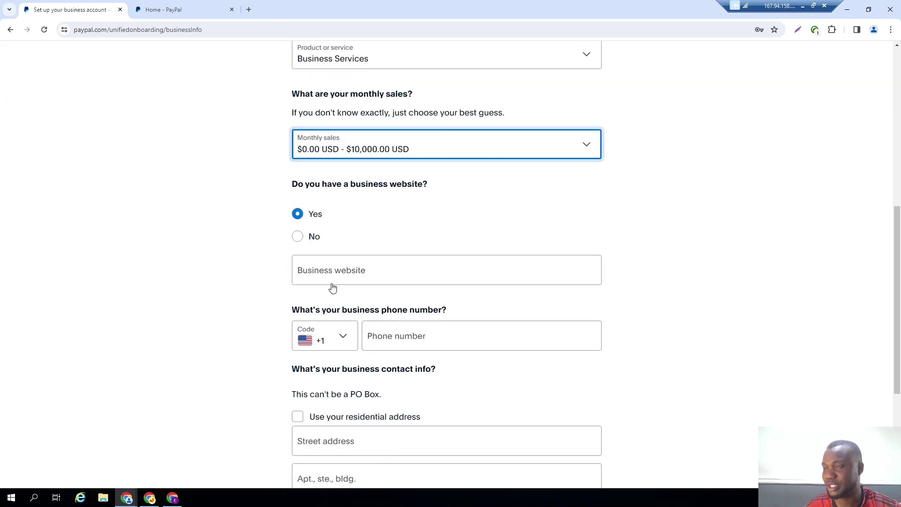
left_click(342, 272)
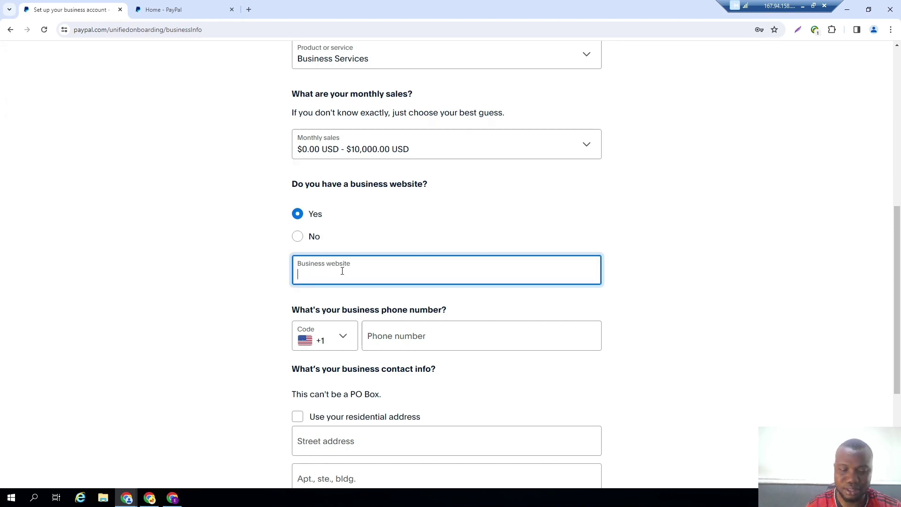
type("htpps")
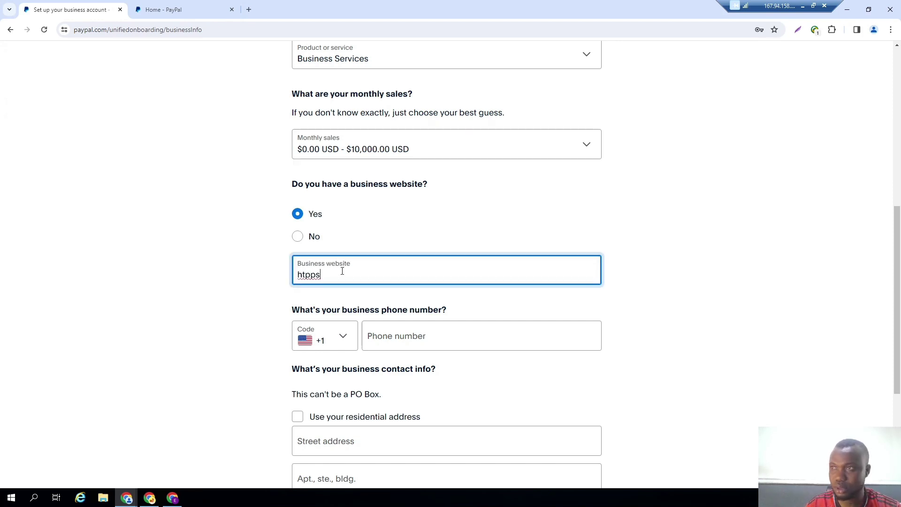
key("BackSpace")
key("BackSpace")
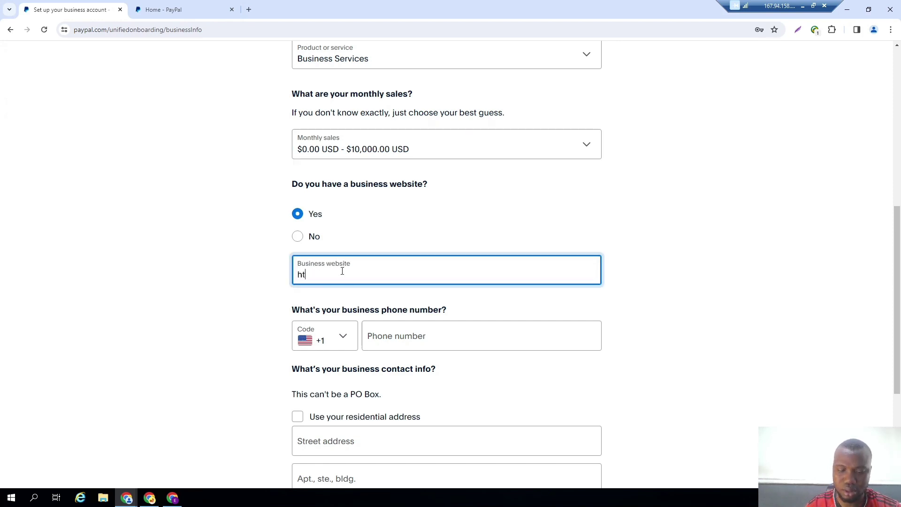
type("tps://")
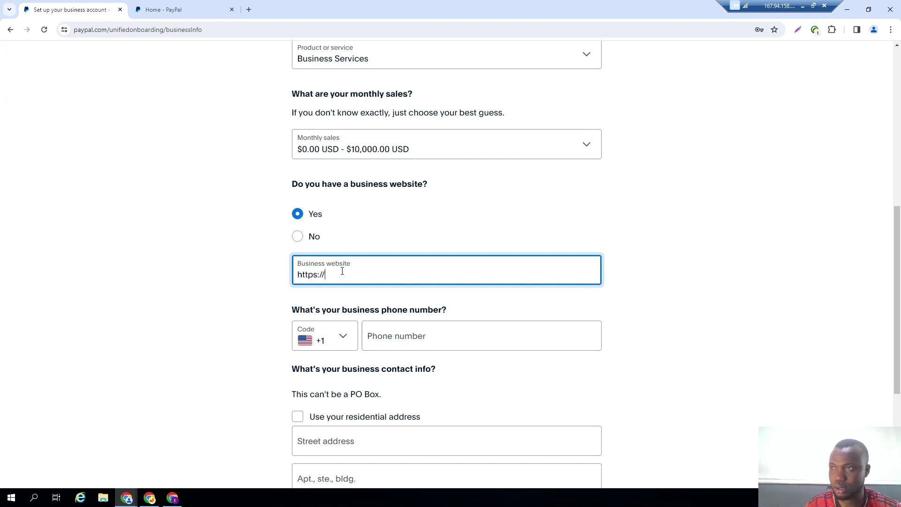
type("enegxi")
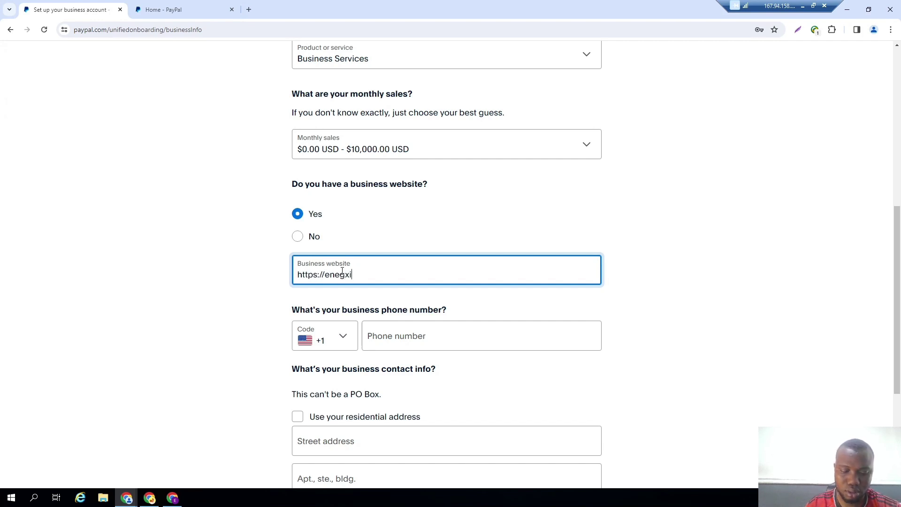
type(".com")
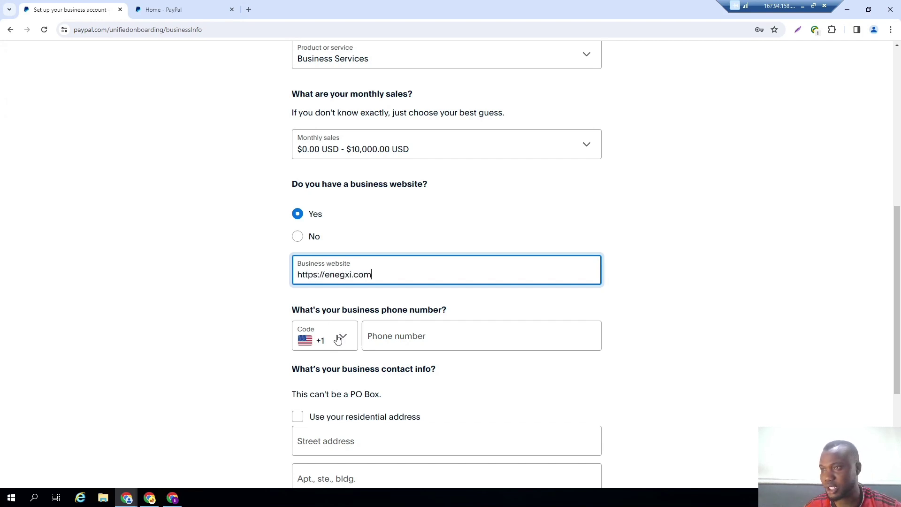
Move on to the business phone number section of the form.
left_click(389, 338)
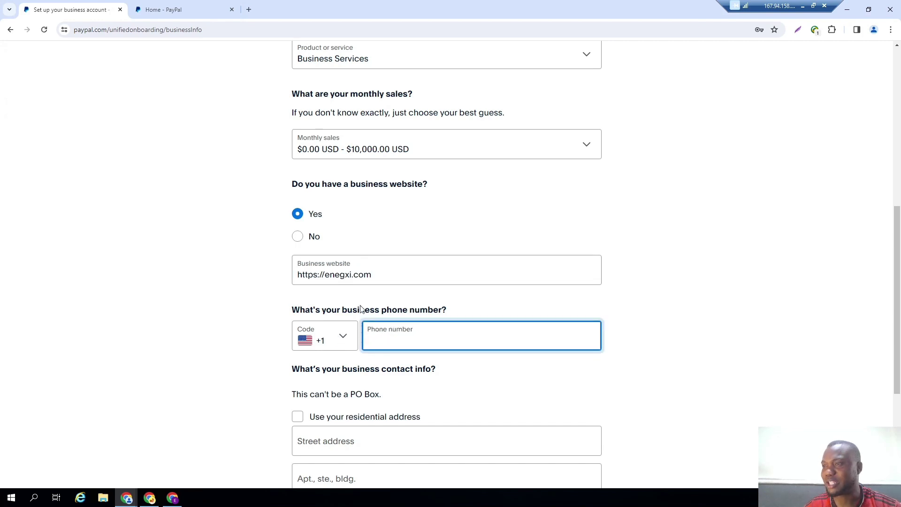
scroll(361, 305, "up", 1)
scroll(361, 305, "up", 2)
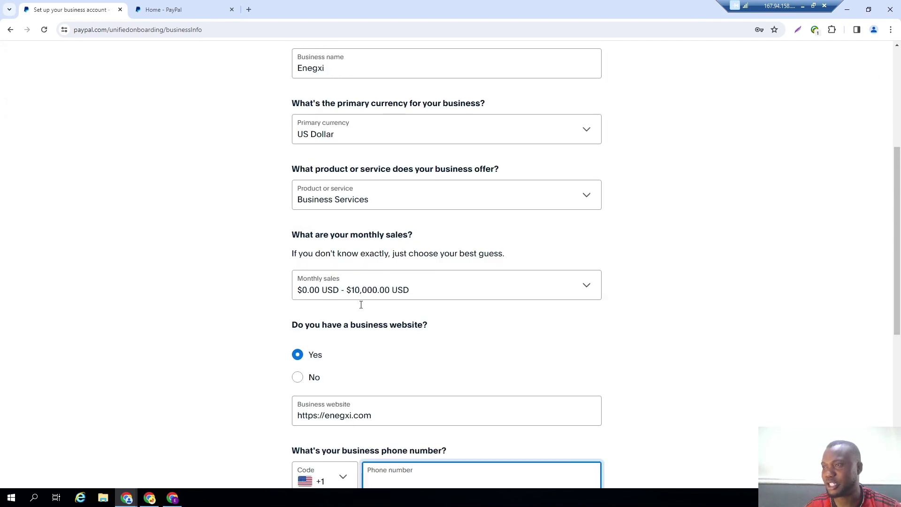
scroll(360, 305, "down", 6)
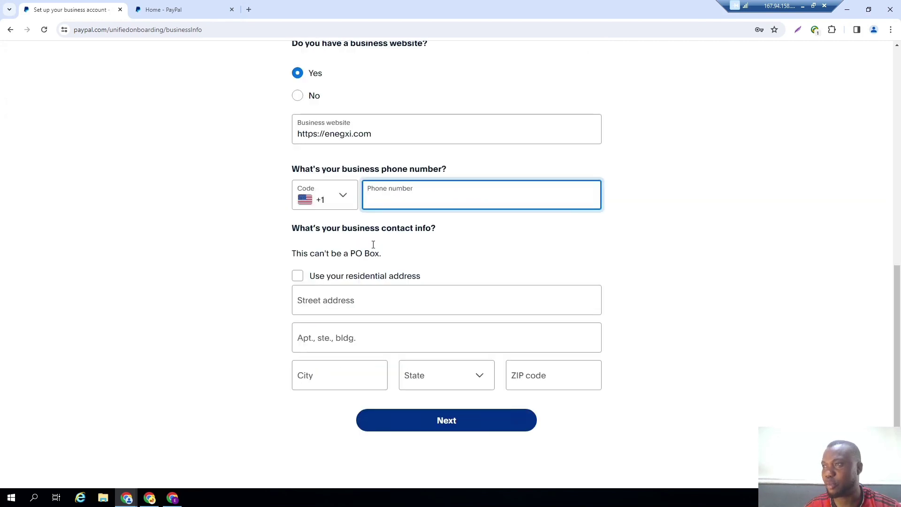
left_click(344, 198)
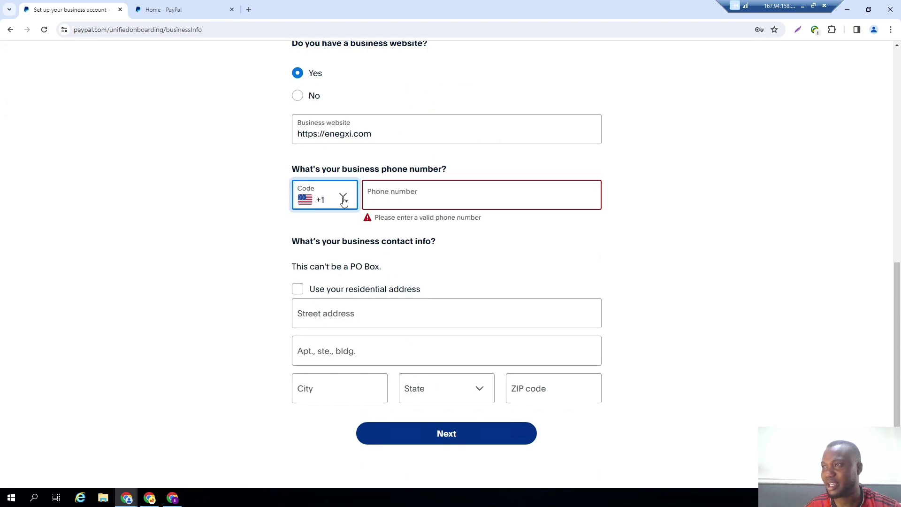
left_click(344, 200)
left_click(342, 200)
left_click(451, 201)
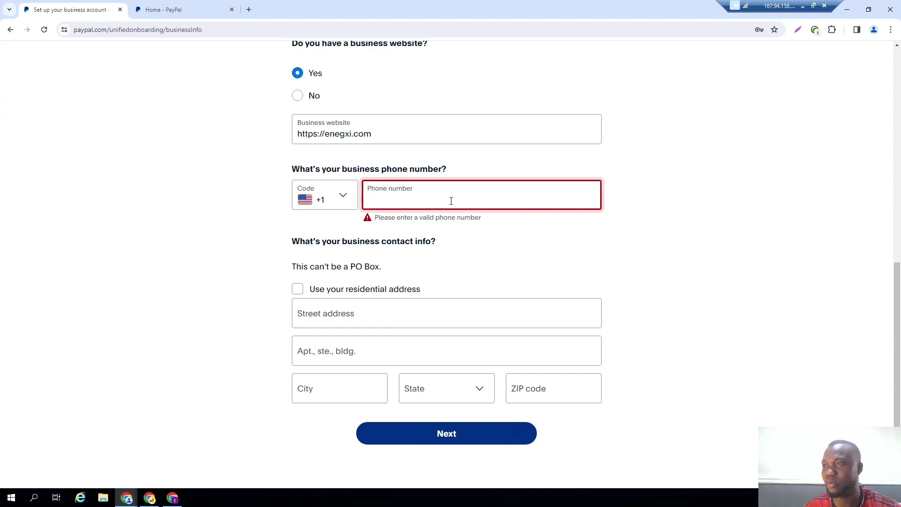
left_click(385, 316)
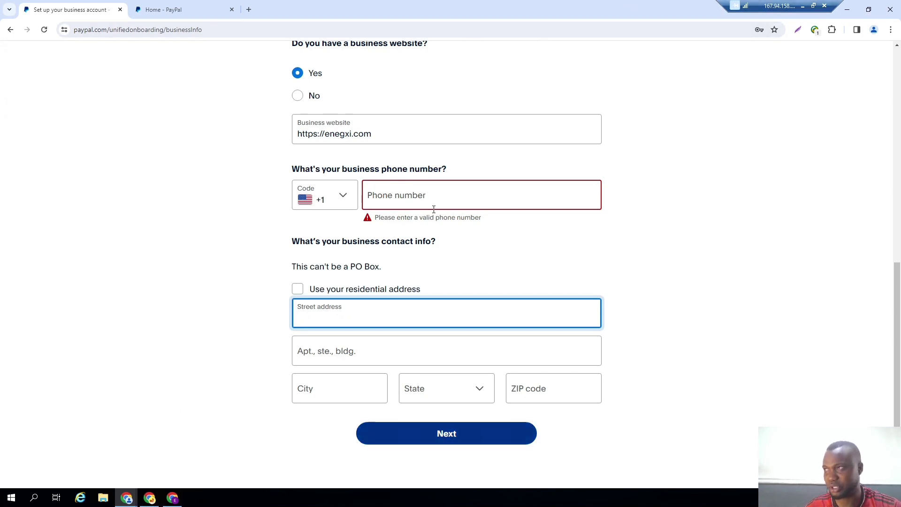
Leave the remote session, close the SS-4 preview, and open Chrome on the Enegxi LLC profile.
left_click(803, 5)
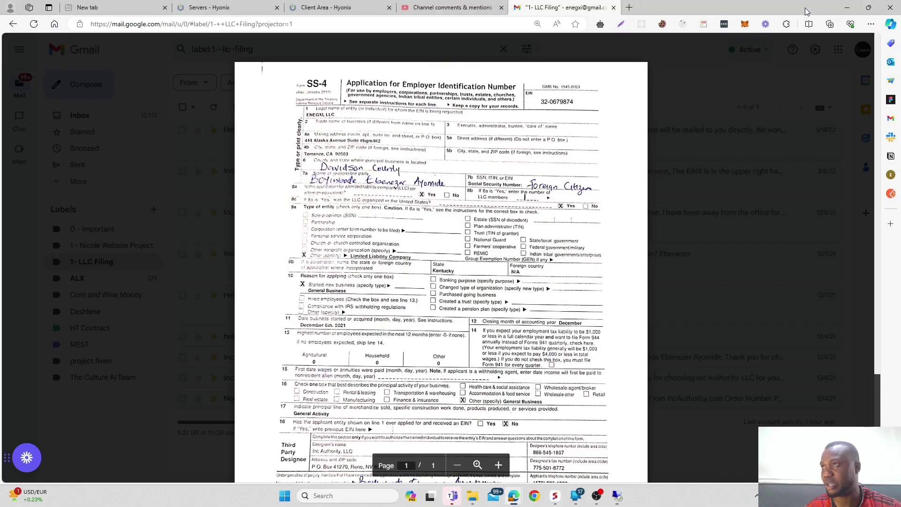
left_click(739, 105)
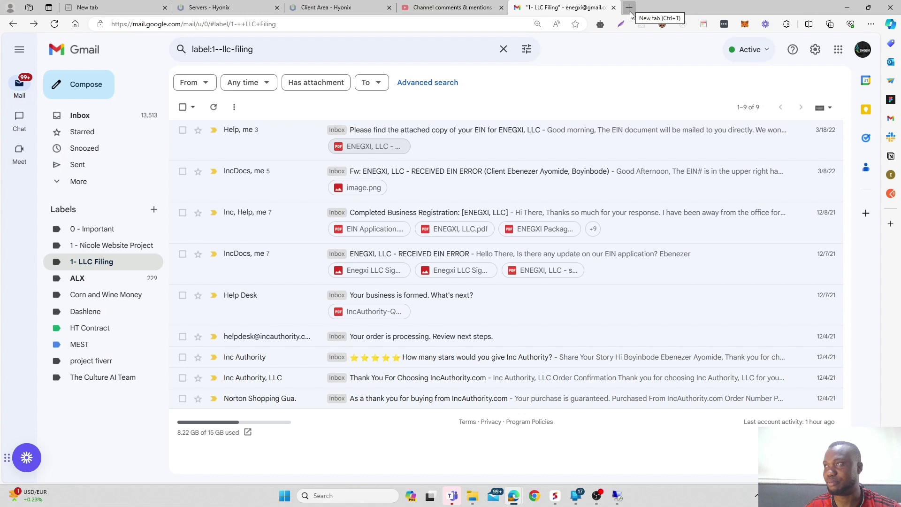
left_click(534, 500)
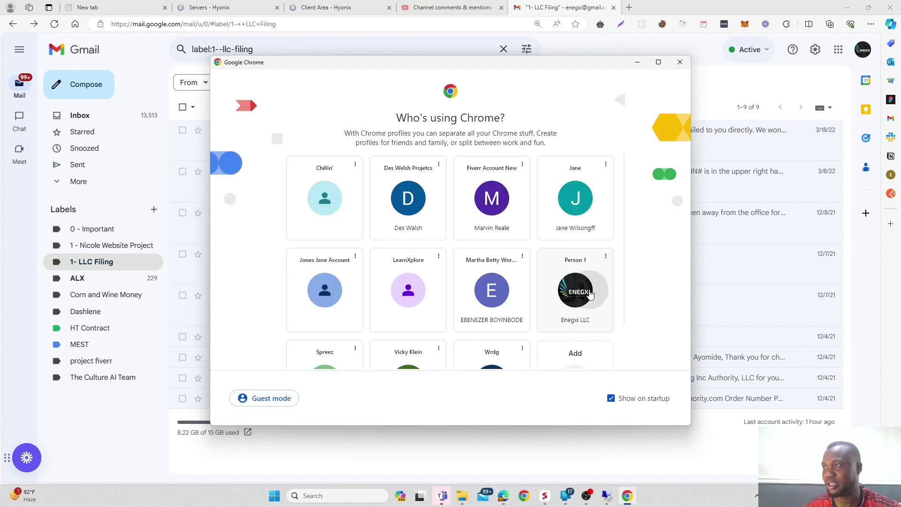
left_click(576, 290)
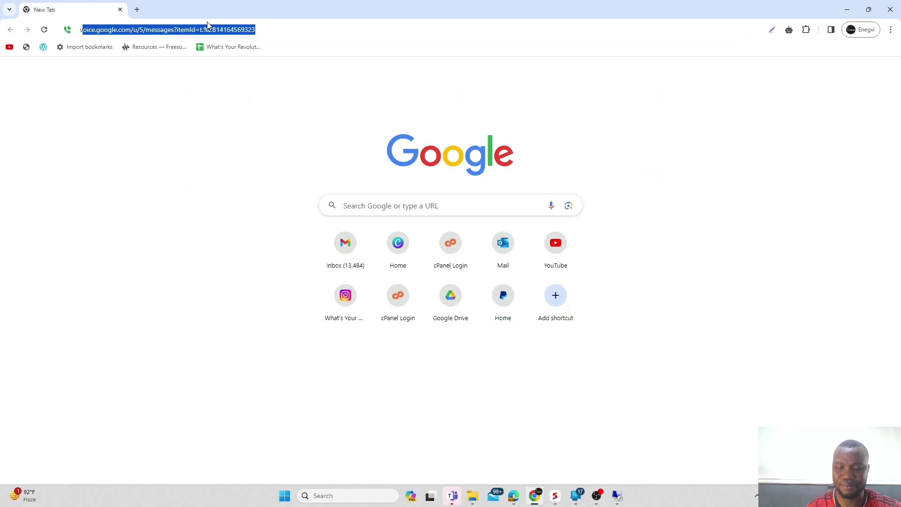
Copy the Google Voice number from Voice settings and return to the remote desktop.
type("oi")
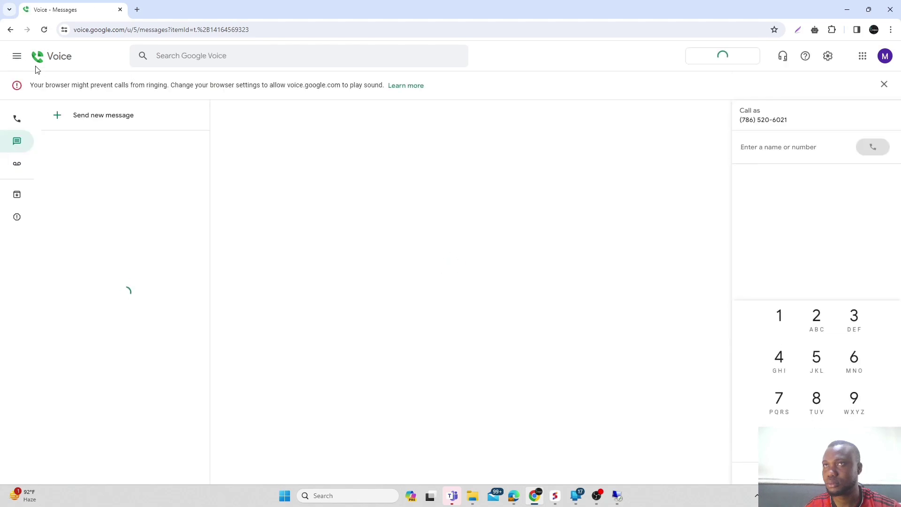
left_click(17, 57)
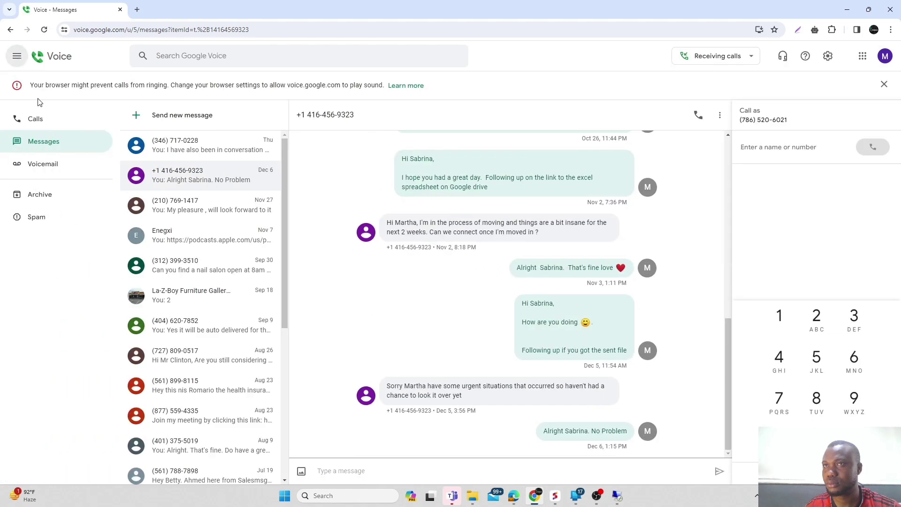
left_click(828, 56)
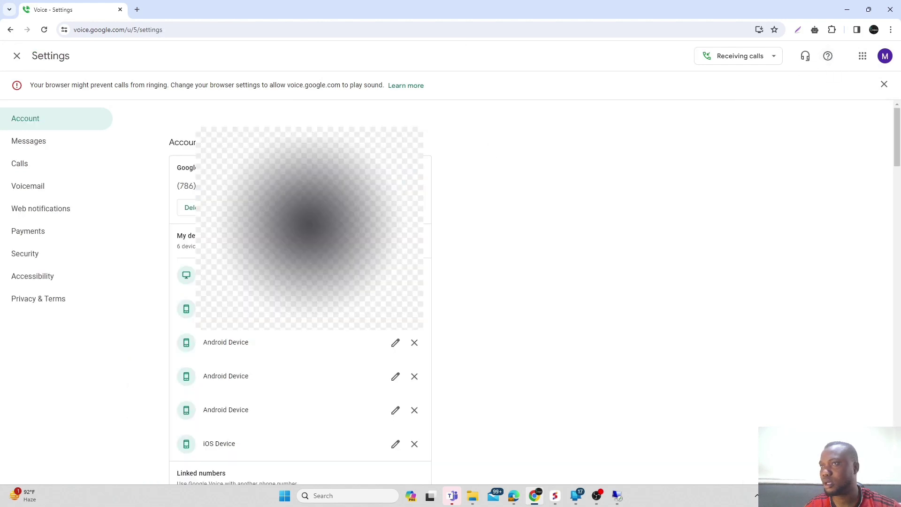
left_click(431, 192)
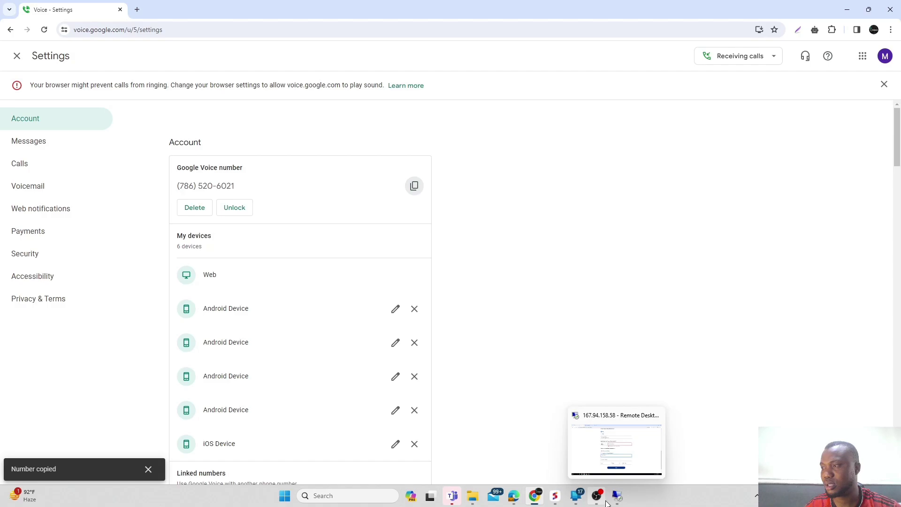
left_click(617, 495)
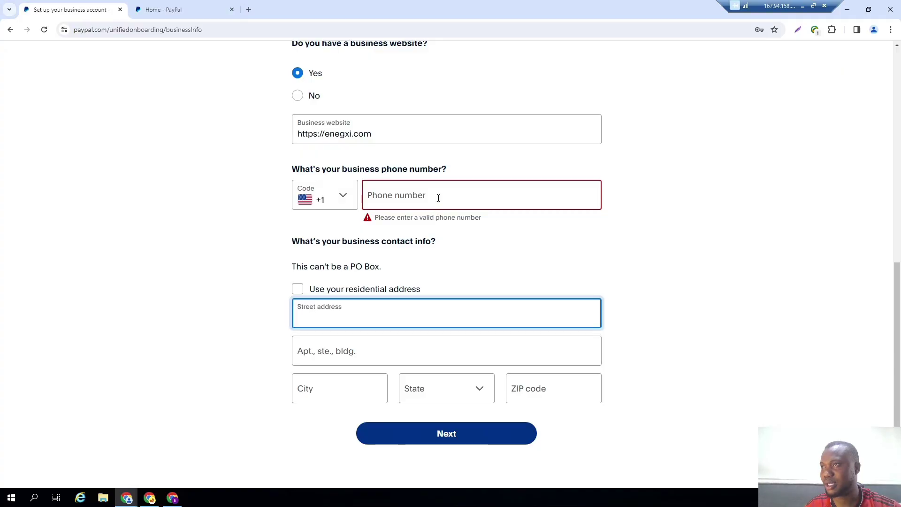
Paste the copied Google Voice number into the business phone field.
left_click(438, 197)
right_click(438, 201)
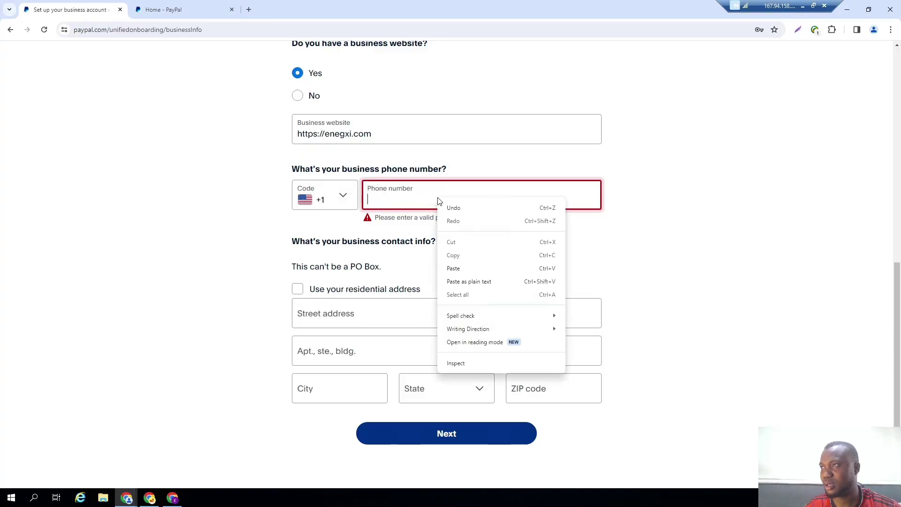
left_click(454, 269)
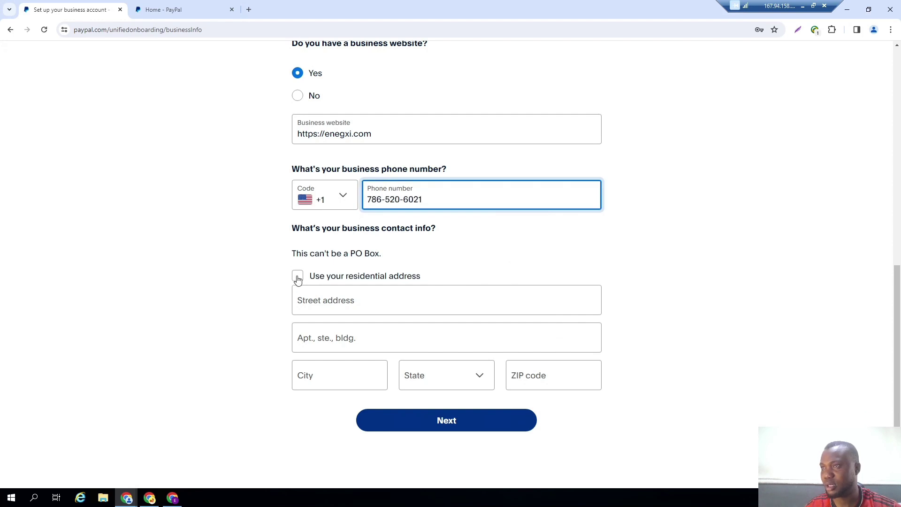
left_click(317, 299)
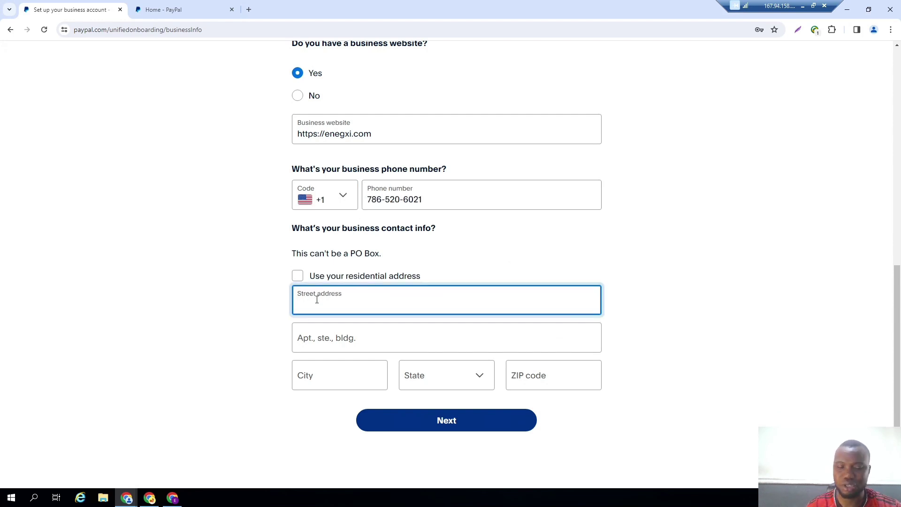
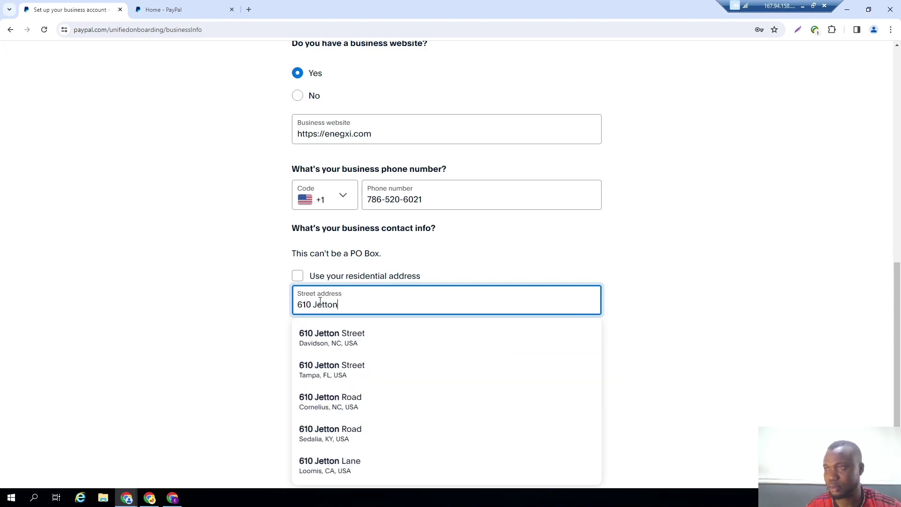
left_click(337, 338)
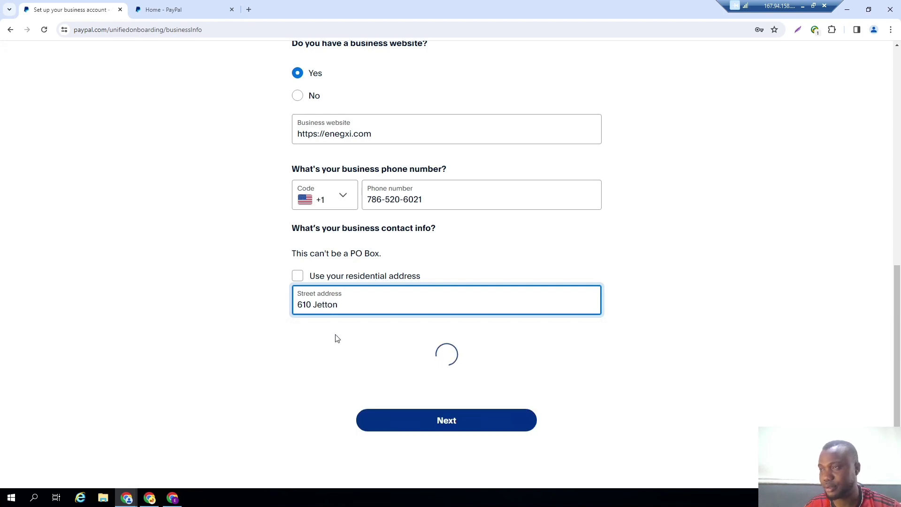
left_click(464, 420)
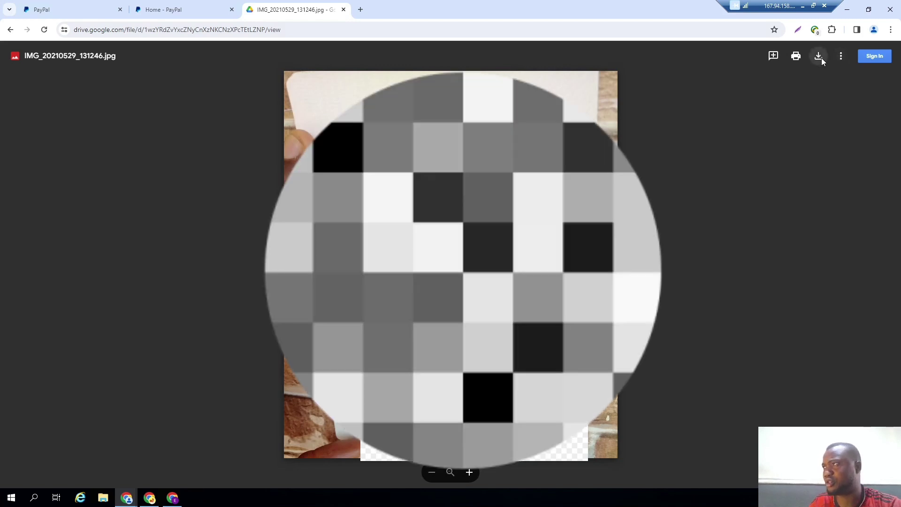
Download IMG_20210529_131246.jpg from the Drive viewer and return to the PayPal tab.
left_click(822, 59)
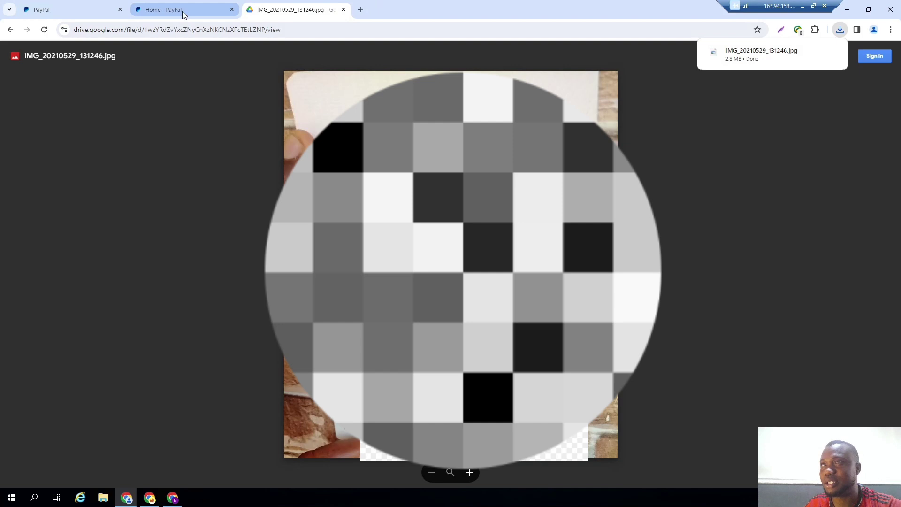
left_click(79, 10)
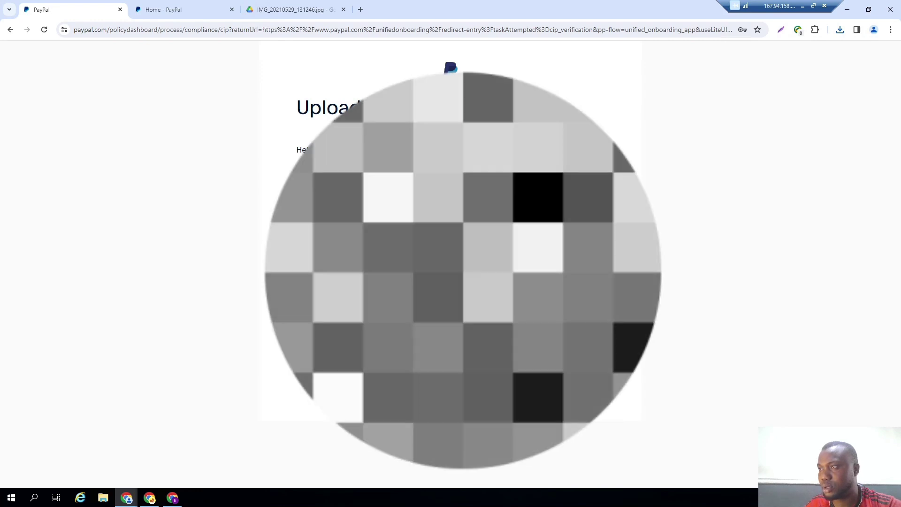
Upload IMG_20210529_131246 from Downloads as the ID document and go to the home page.
left_click(450, 313)
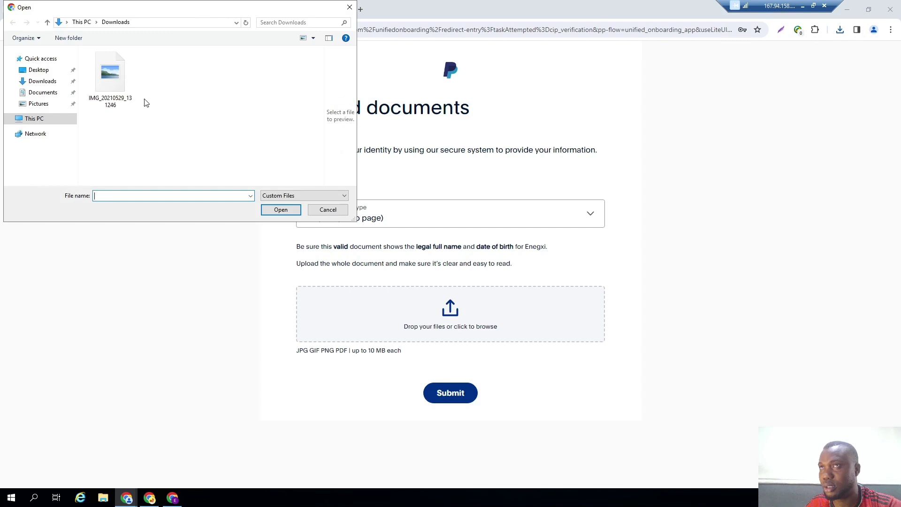
left_click(120, 80)
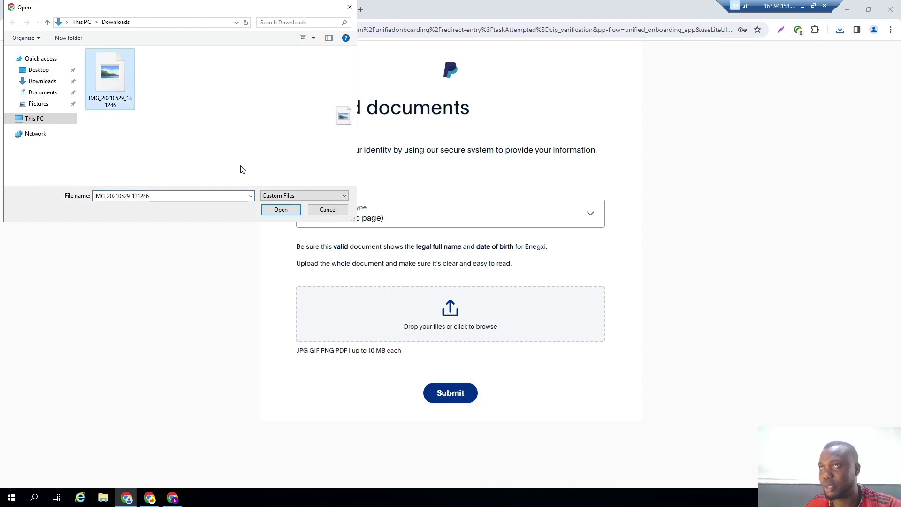
left_click(284, 211)
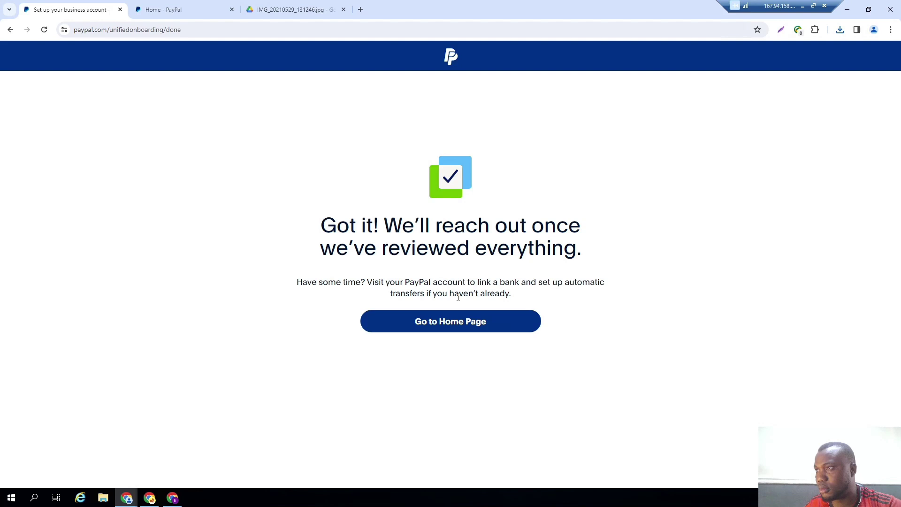
left_click(446, 326)
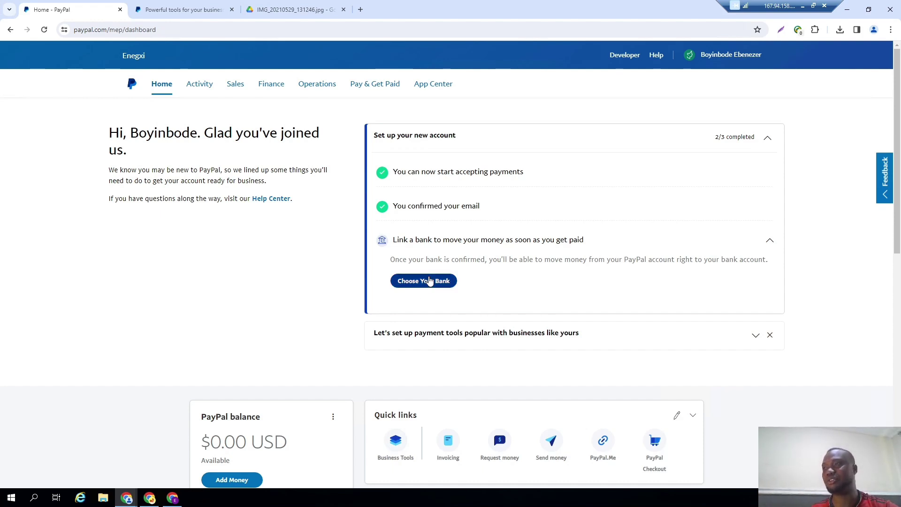
Start linking a bank and select Community Federal Savings Bank via a 'Community Federal' search.
left_click(430, 281)
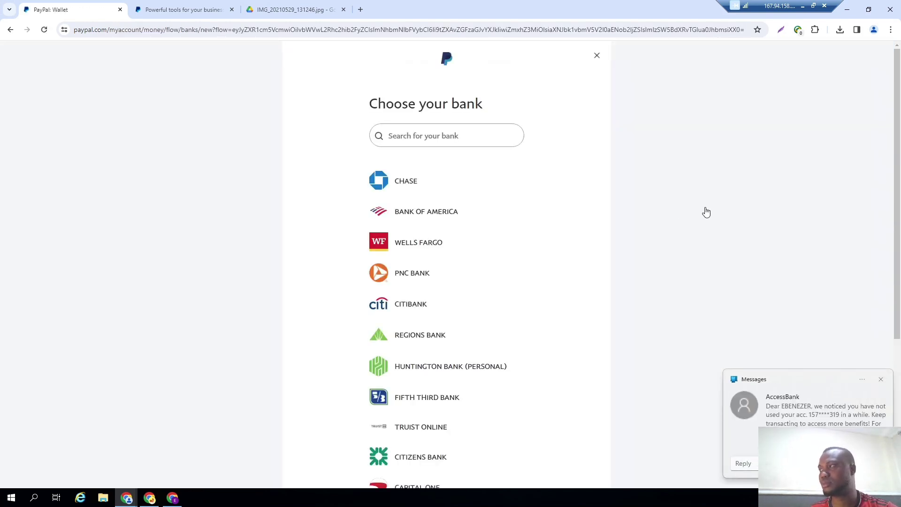
left_click(881, 380)
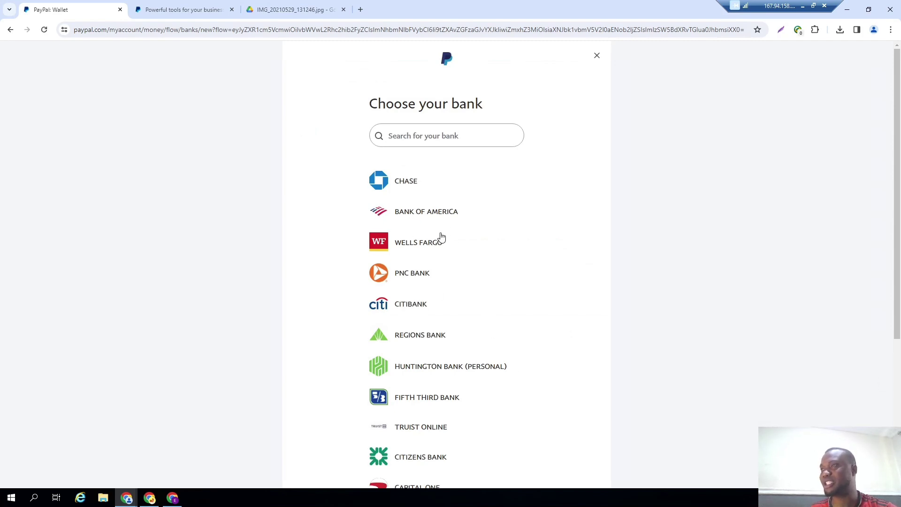
left_click(440, 136)
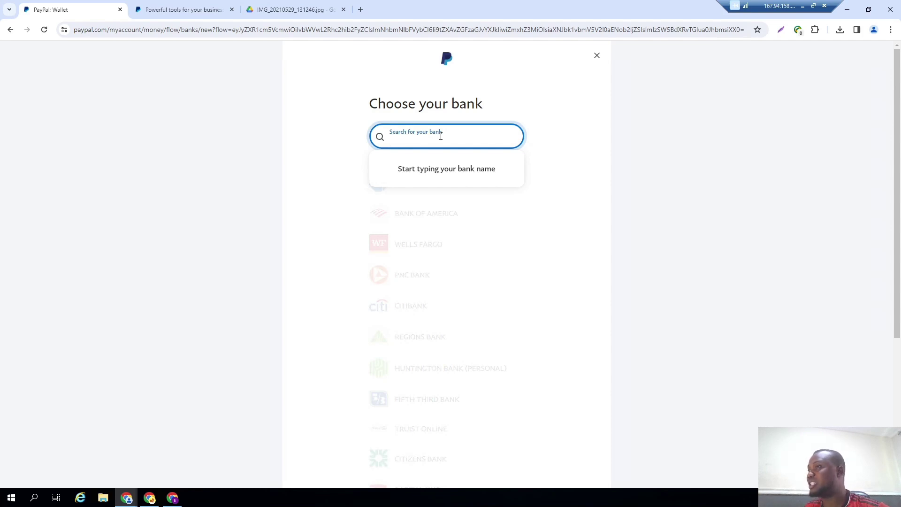
left_click(307, 230)
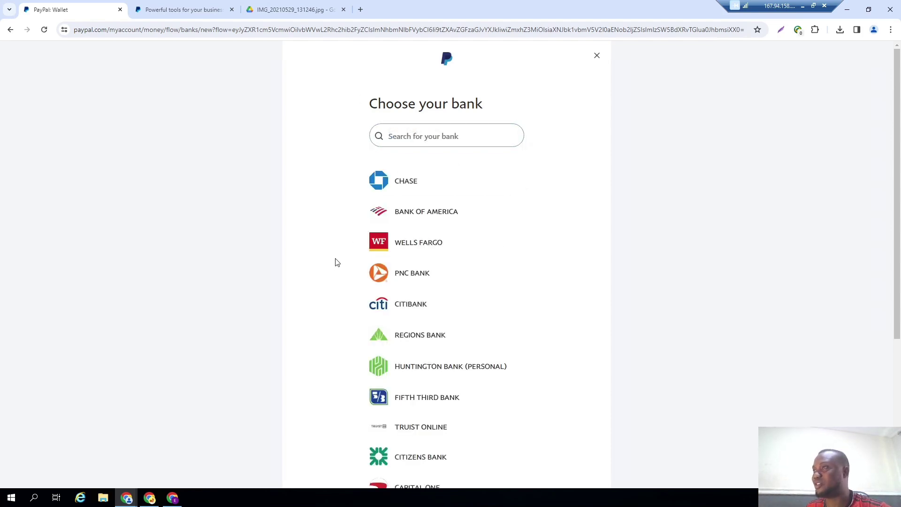
scroll(334, 261, "down", 5)
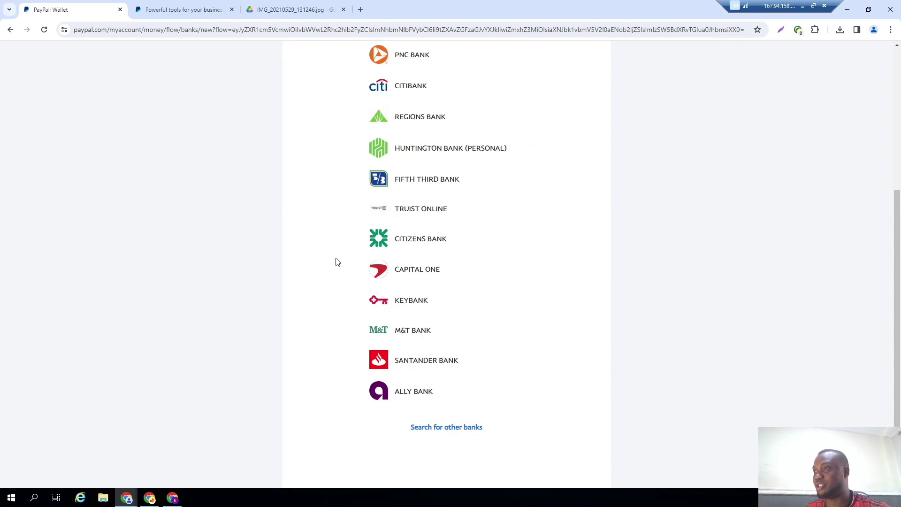
scroll(336, 261, "up", 5)
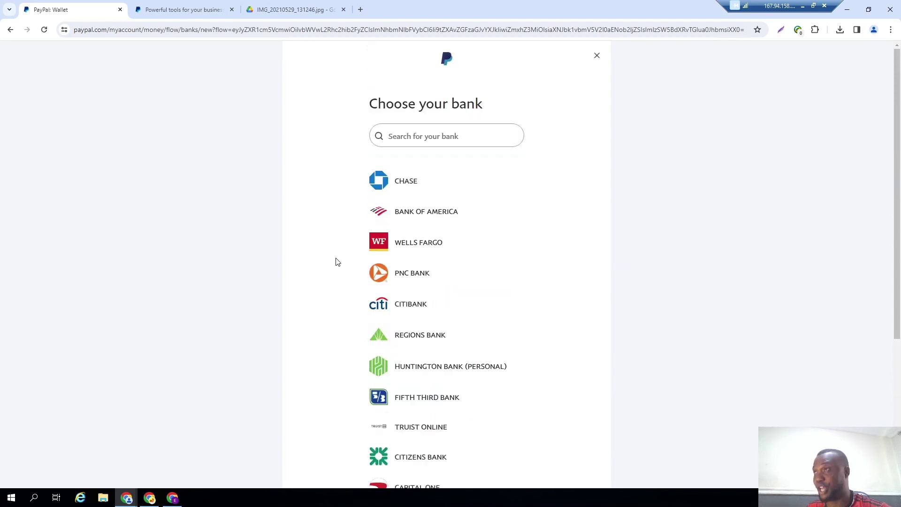
left_click(402, 139)
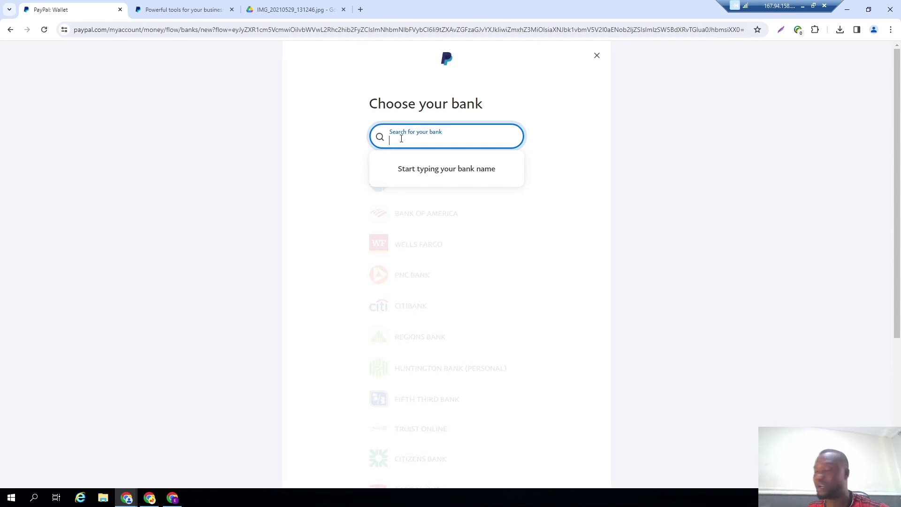
type("ci")
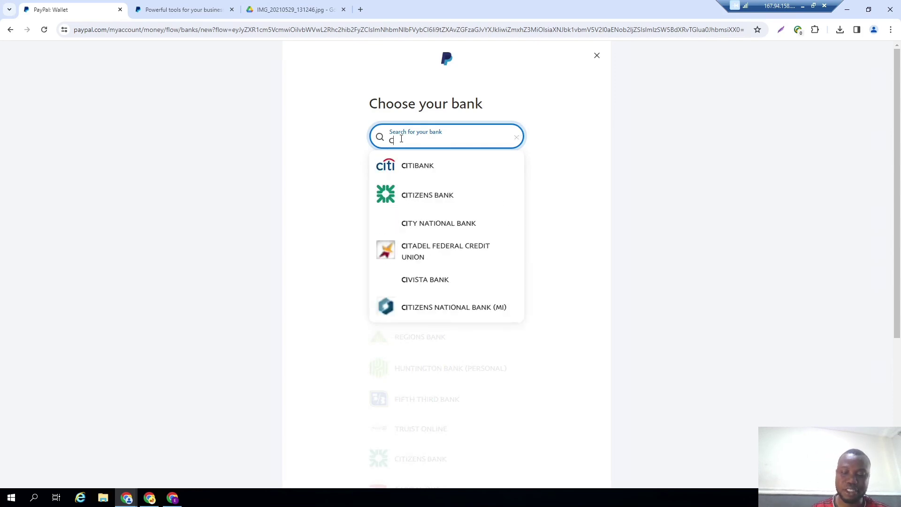
key("BackSpace")
type("ommuni")
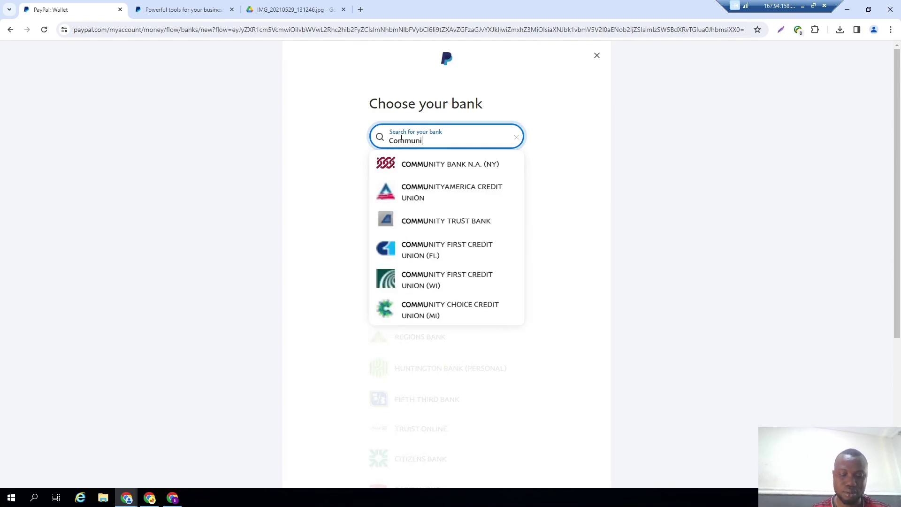
type("ty Federal")
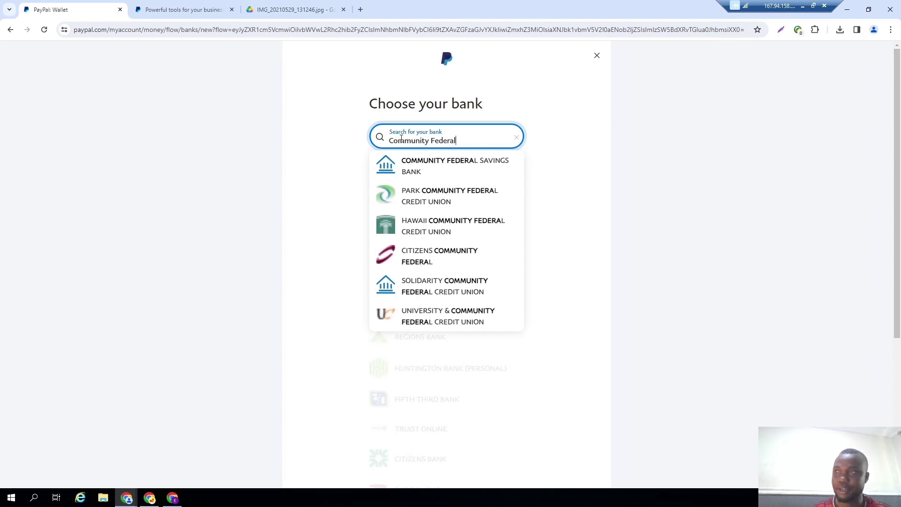
left_click(437, 177)
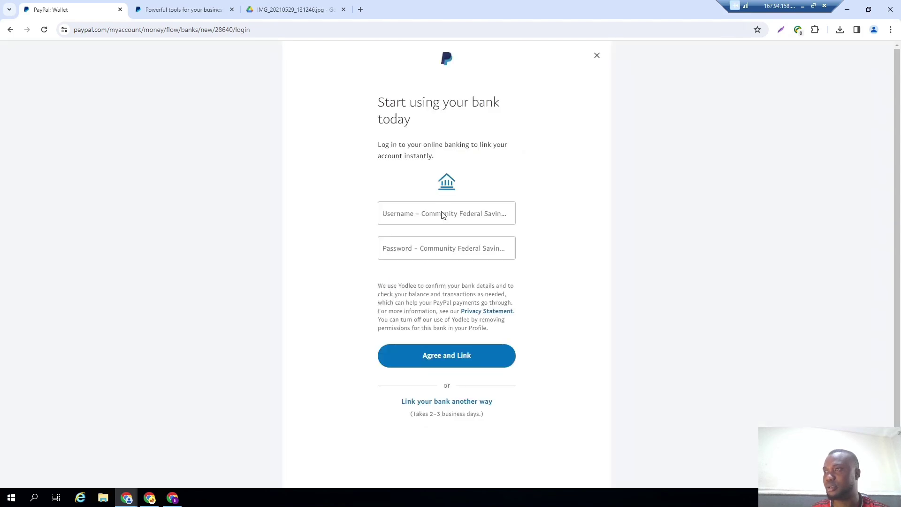
Skip the online banking login and choose to link the bank manually instead.
left_click(442, 215)
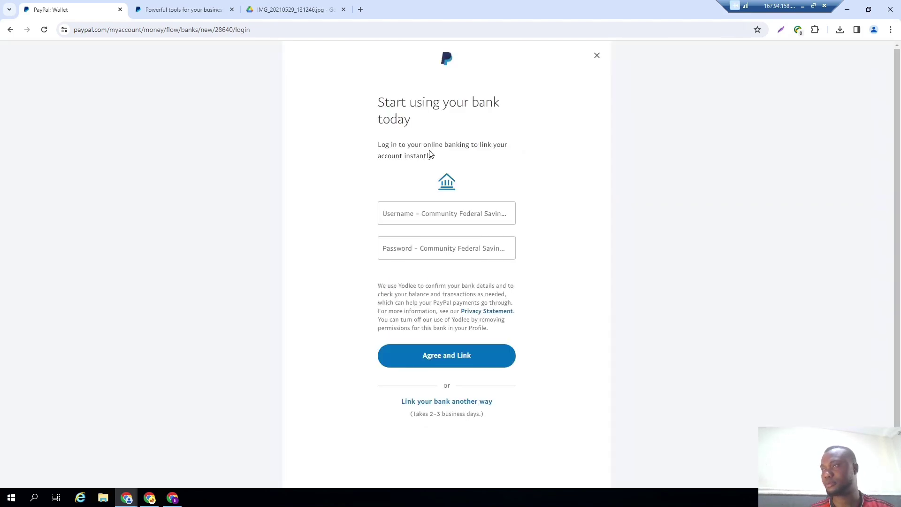
left_click(448, 244)
left_click(446, 218)
left_click(429, 250)
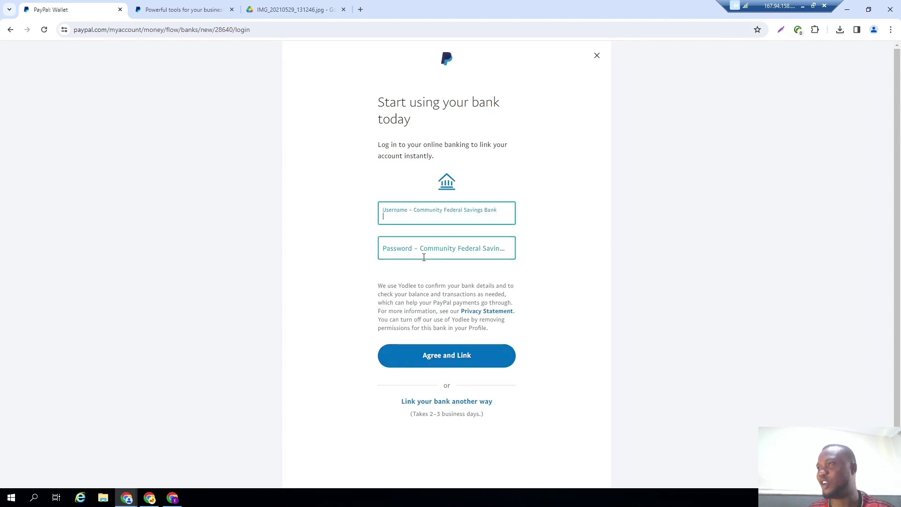
left_click(431, 220)
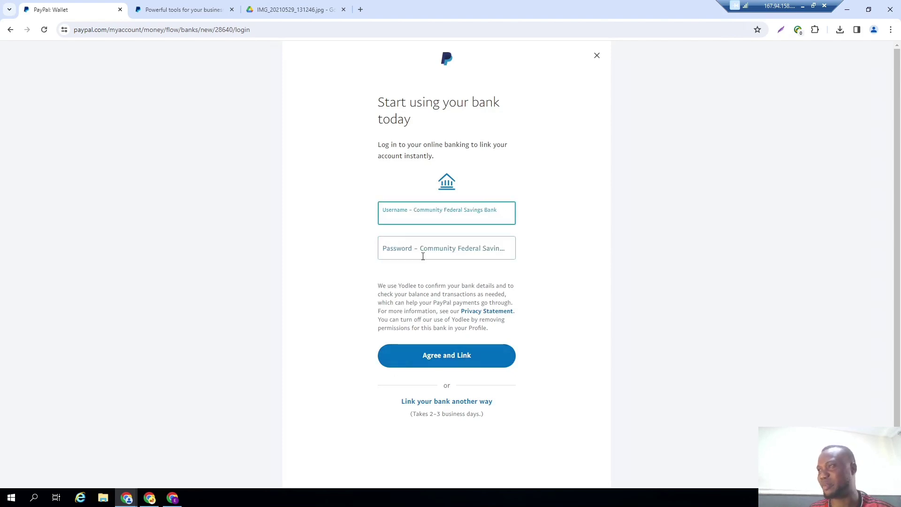
left_click(422, 255)
left_click(434, 223)
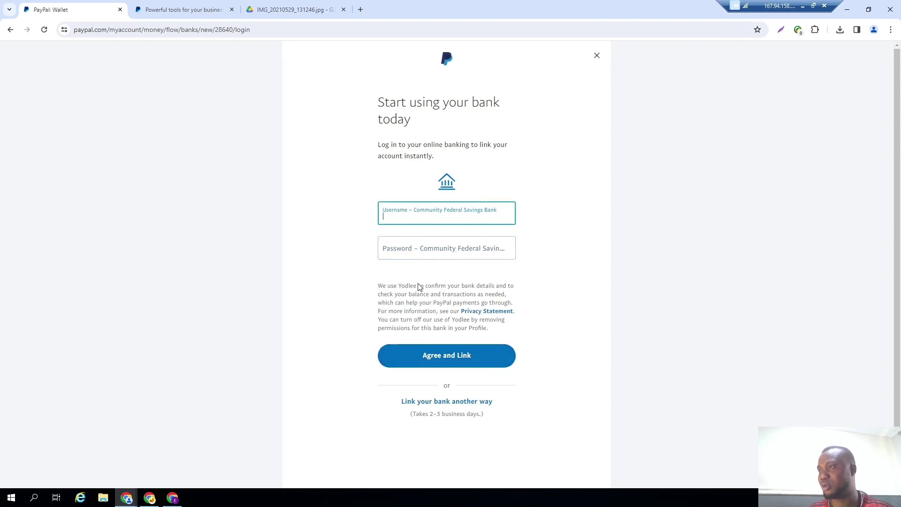
left_click(438, 402)
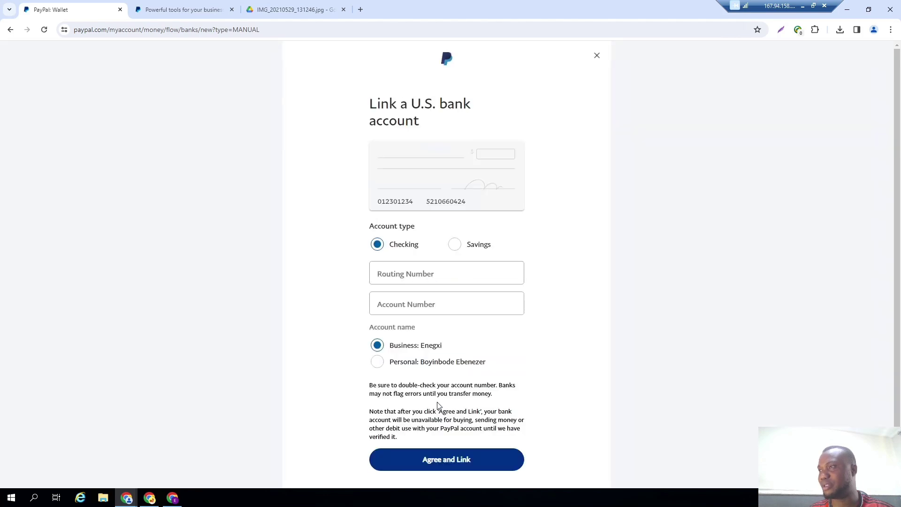
Paste routing number 026073150 and the account number, and select the Personal account name.
left_click(425, 274)
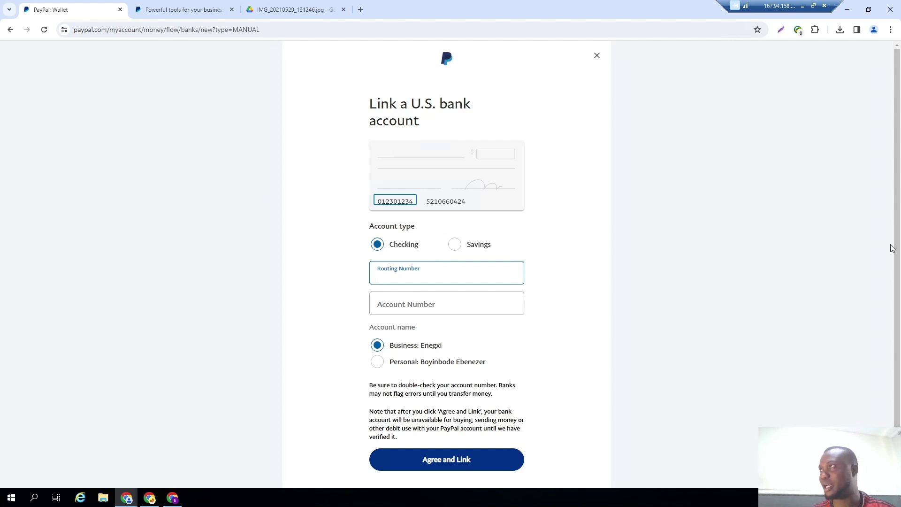
left_click(802, 6)
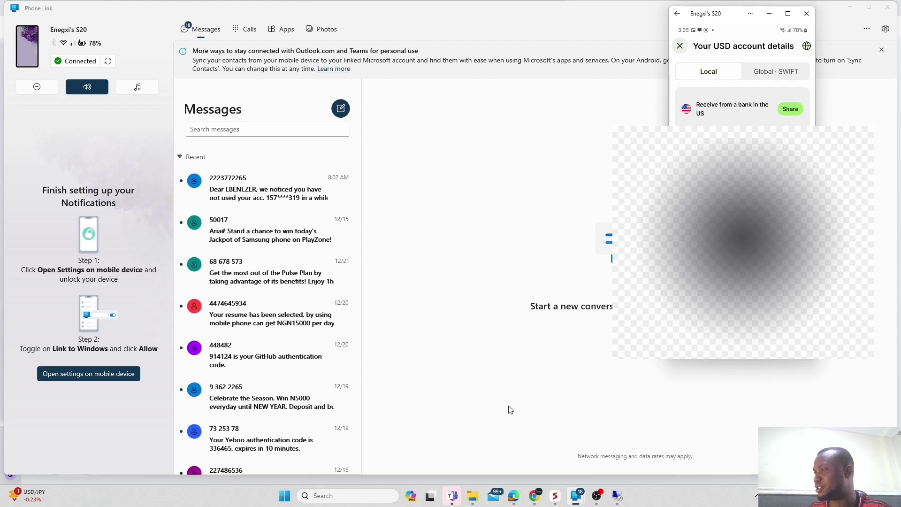
left_click(615, 497)
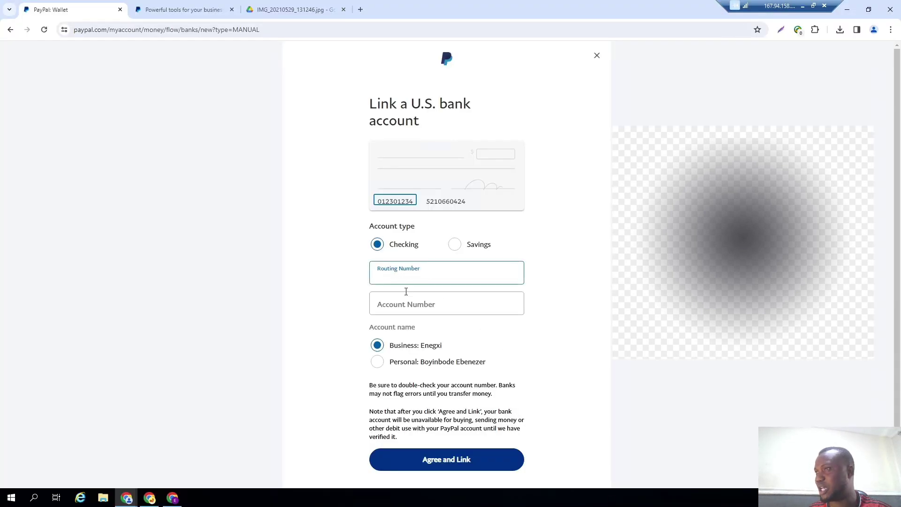
type("026073150")
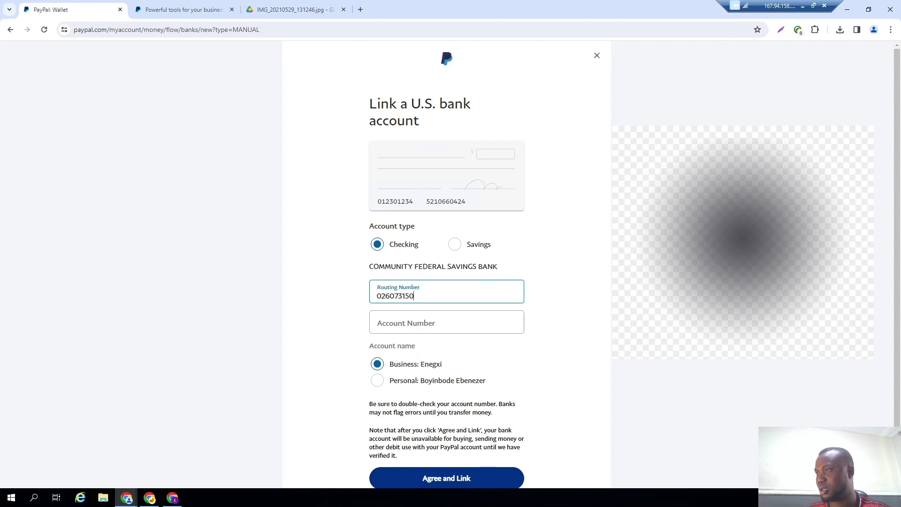
left_click(802, 6)
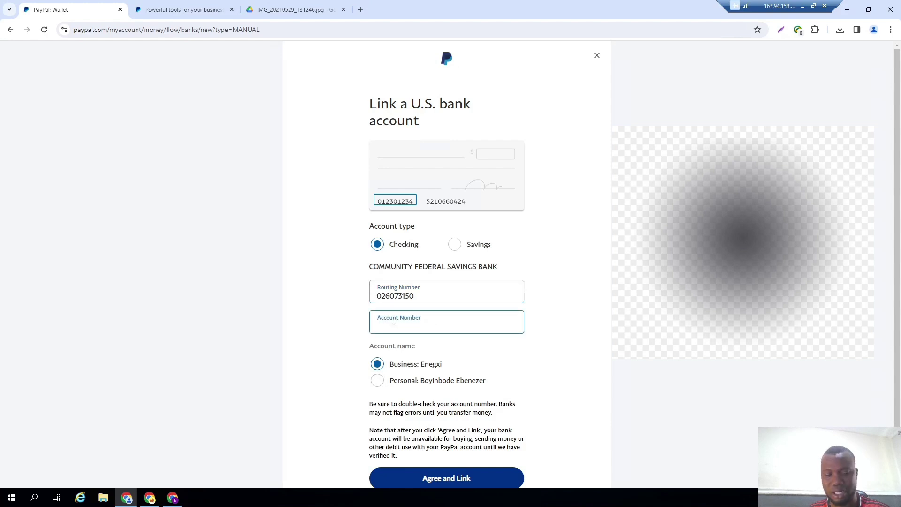
key("ctrl+v")
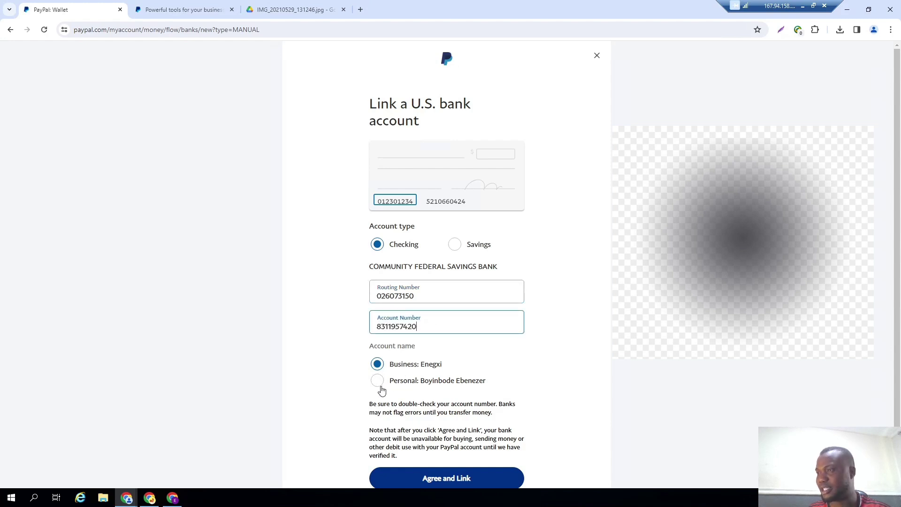
left_click(380, 386)
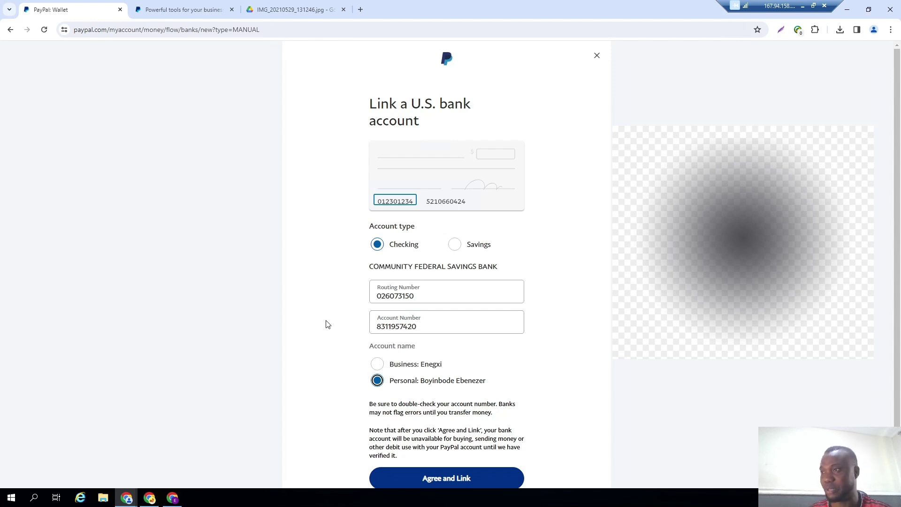
Agree and link the bank details, then pass the 'I'm not a robot' check.
left_click(460, 477)
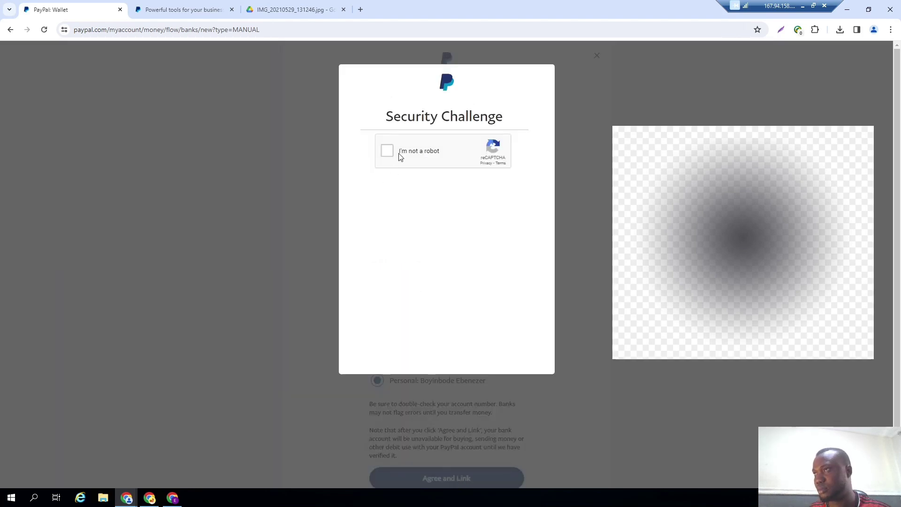
left_click(388, 150)
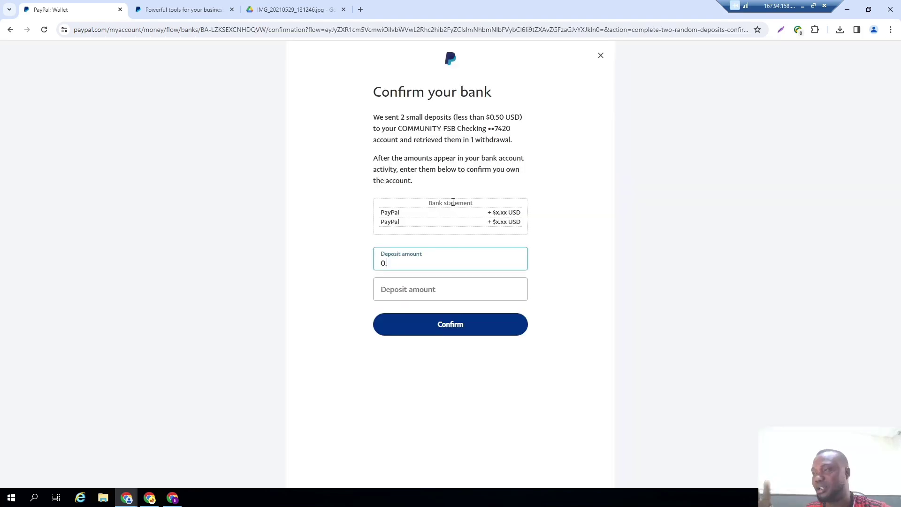